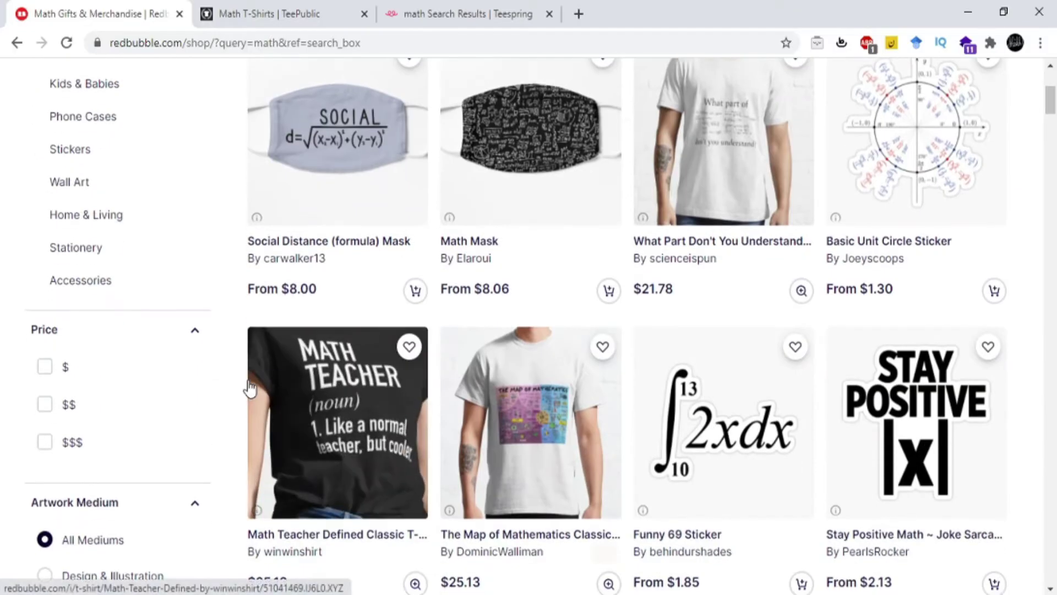
Scroll down through the currently open search results
{"action": "scroll", "coordinate": [233, 387], "scroll_direction": "down", "scroll_amount": 2}
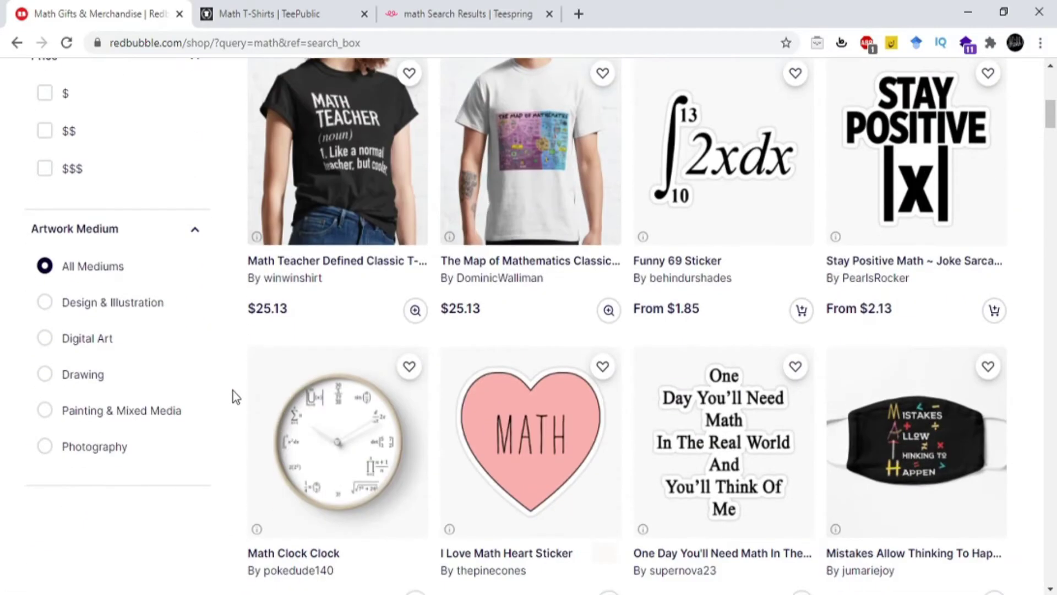
{"action": "scroll", "coordinate": [232, 390], "scroll_direction": "down", "scroll_amount": 7}
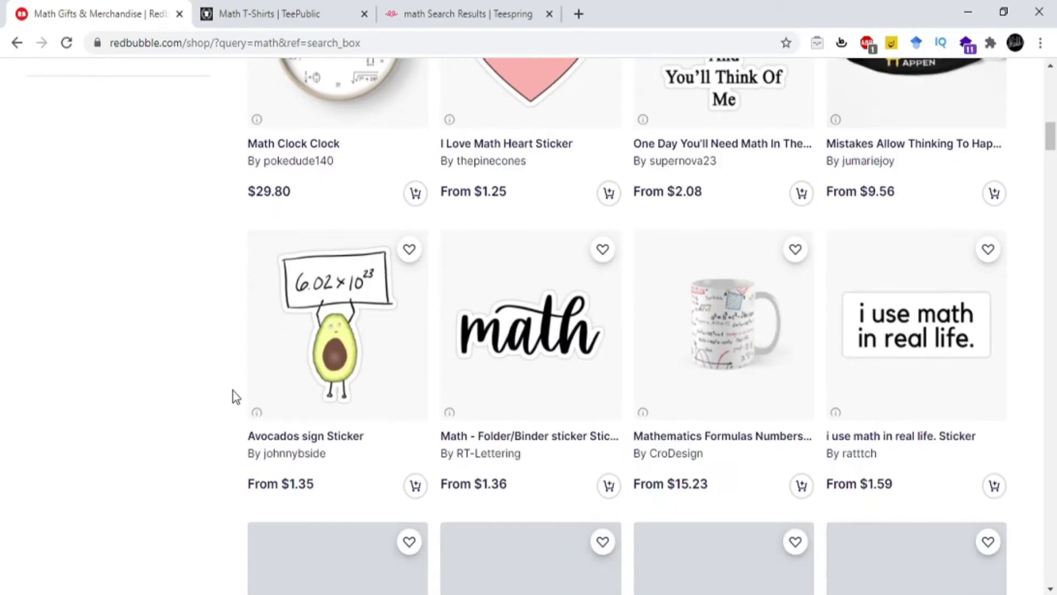
{"action": "scroll", "coordinate": [192, 396], "scroll_direction": "down", "scroll_amount": 6}
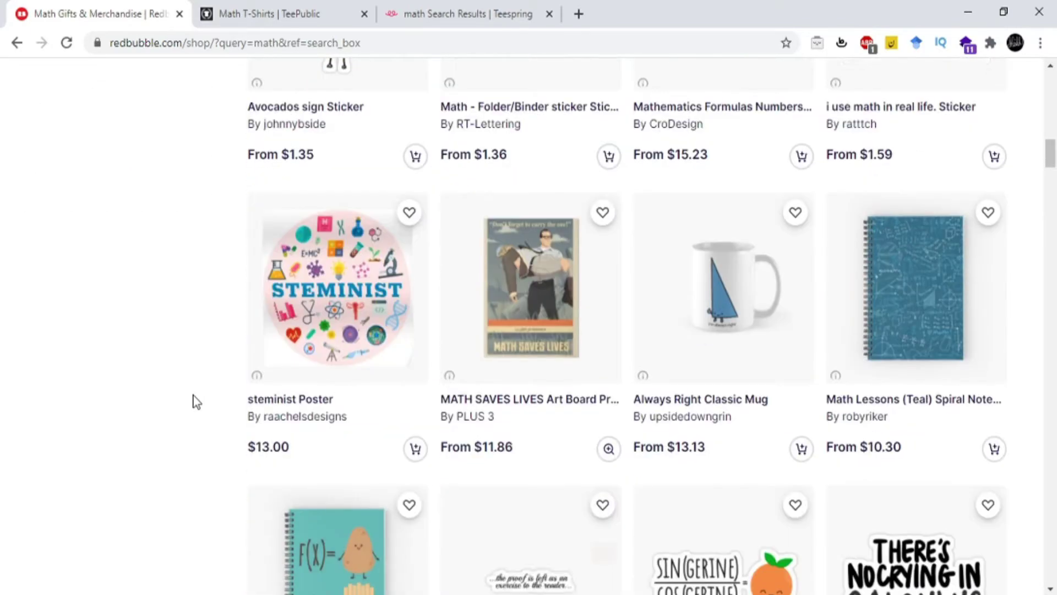
{"action": "scroll", "coordinate": [196, 400], "scroll_direction": "down", "scroll_amount": 7}
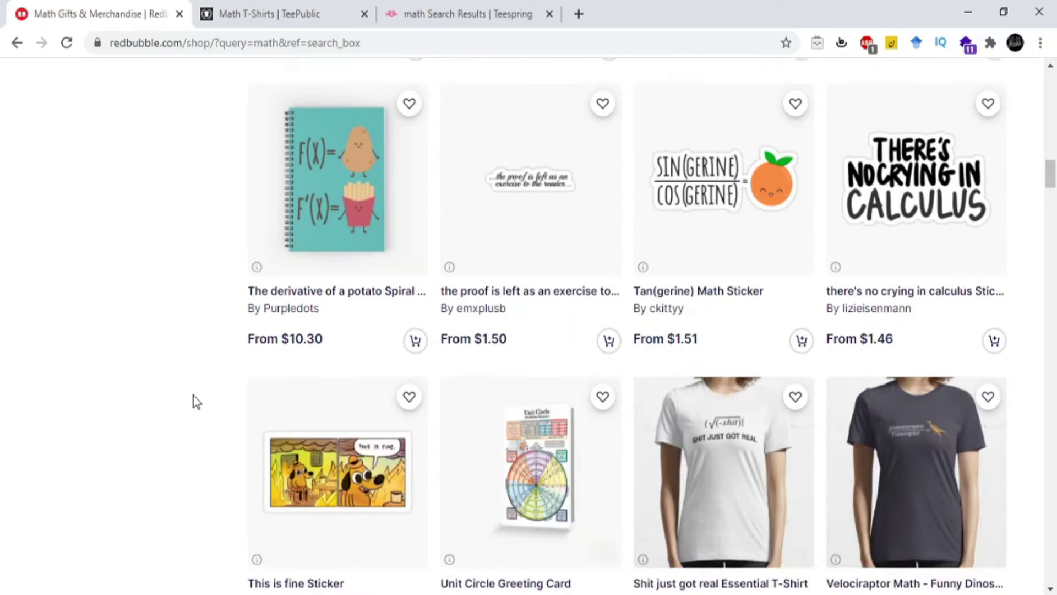
{"action": "scroll", "coordinate": [197, 402], "scroll_direction": "down", "scroll_amount": 2}
{"action": "scroll", "coordinate": [197, 405], "scroll_direction": "down", "scroll_amount": 2}
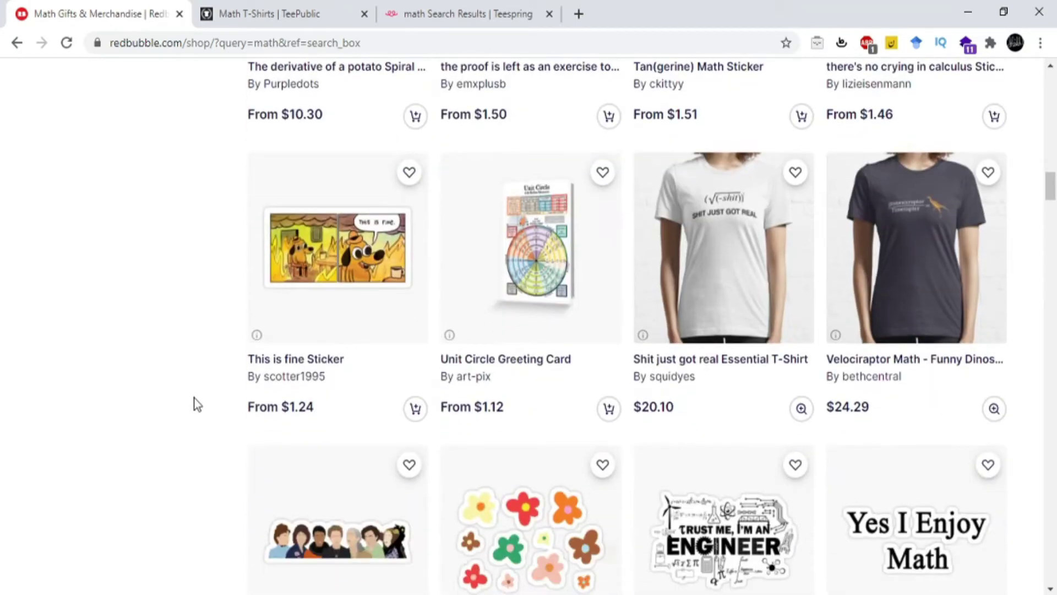
{"action": "scroll", "coordinate": [196, 404], "scroll_direction": "down", "scroll_amount": 5}
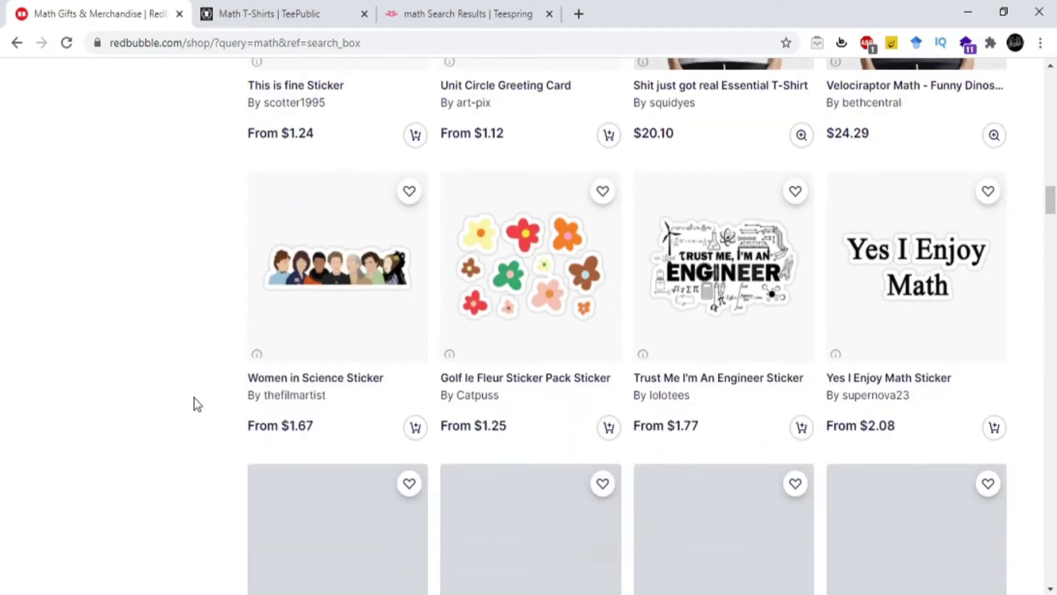
{"action": "scroll", "coordinate": [196, 405], "scroll_direction": "down", "scroll_amount": 2}
{"action": "scroll", "coordinate": [196, 404], "scroll_direction": "down", "scroll_amount": 5}
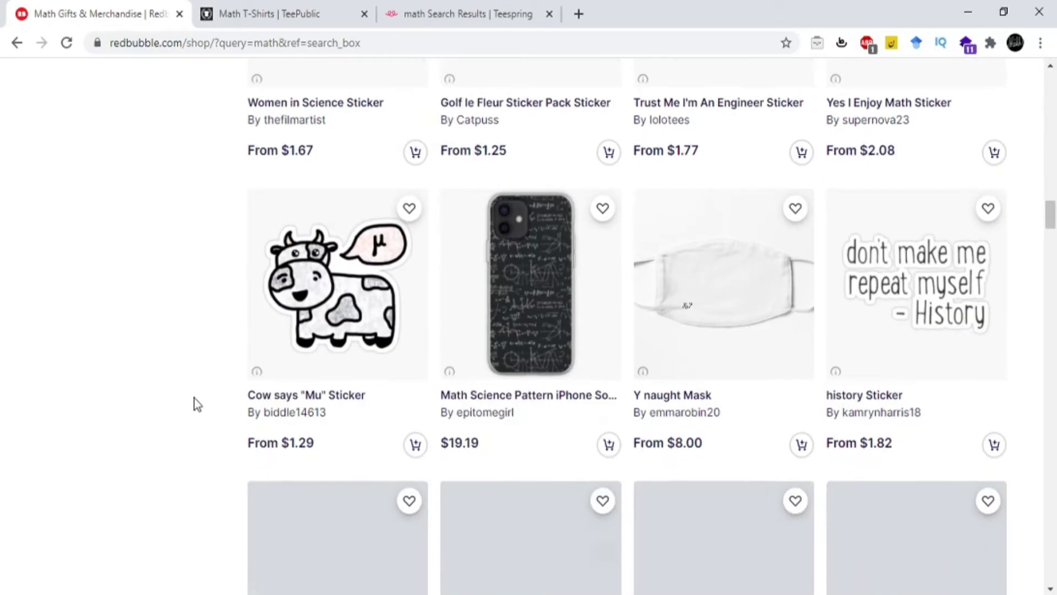
{"action": "scroll", "coordinate": [196, 404], "scroll_direction": "down", "scroll_amount": 2}
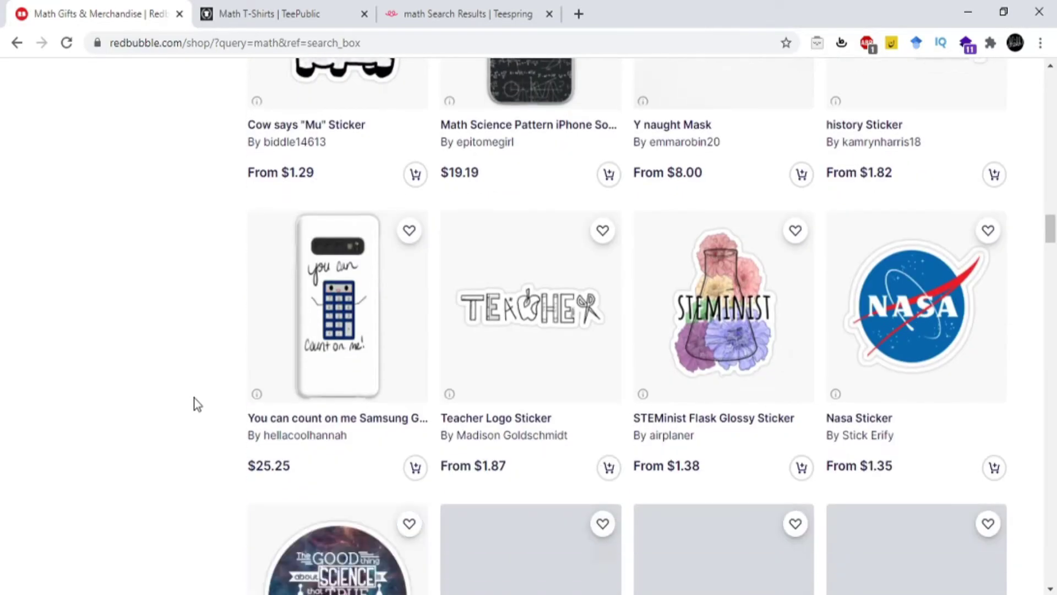
{"action": "scroll", "coordinate": [196, 404], "scroll_direction": "down", "scroll_amount": 5}
{"action": "scroll", "coordinate": [196, 404], "scroll_direction": "down", "scroll_amount": 5}
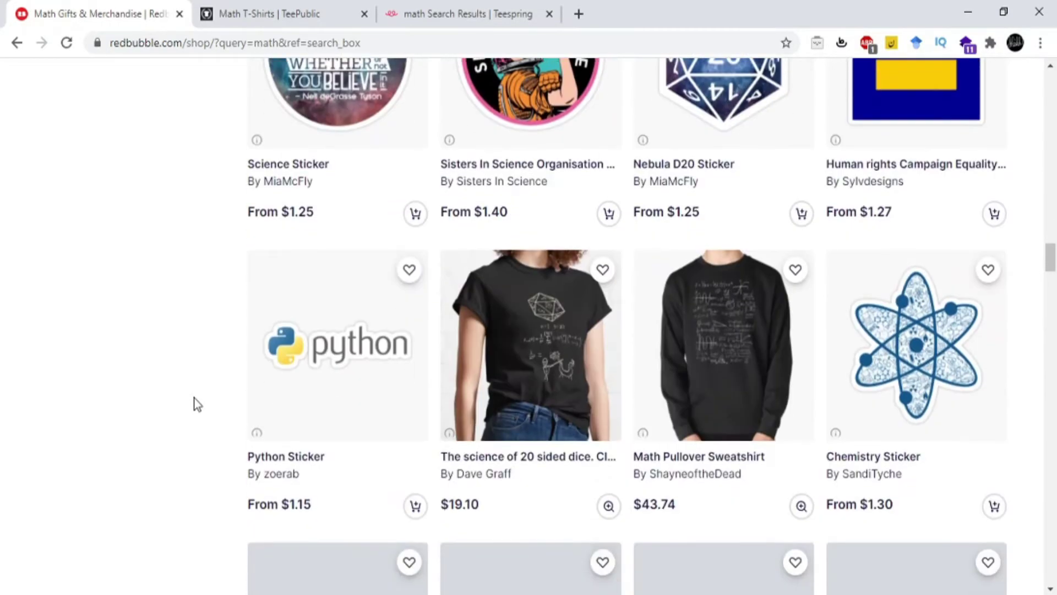
{"action": "scroll", "coordinate": [197, 405], "scroll_direction": "down", "scroll_amount": 5}
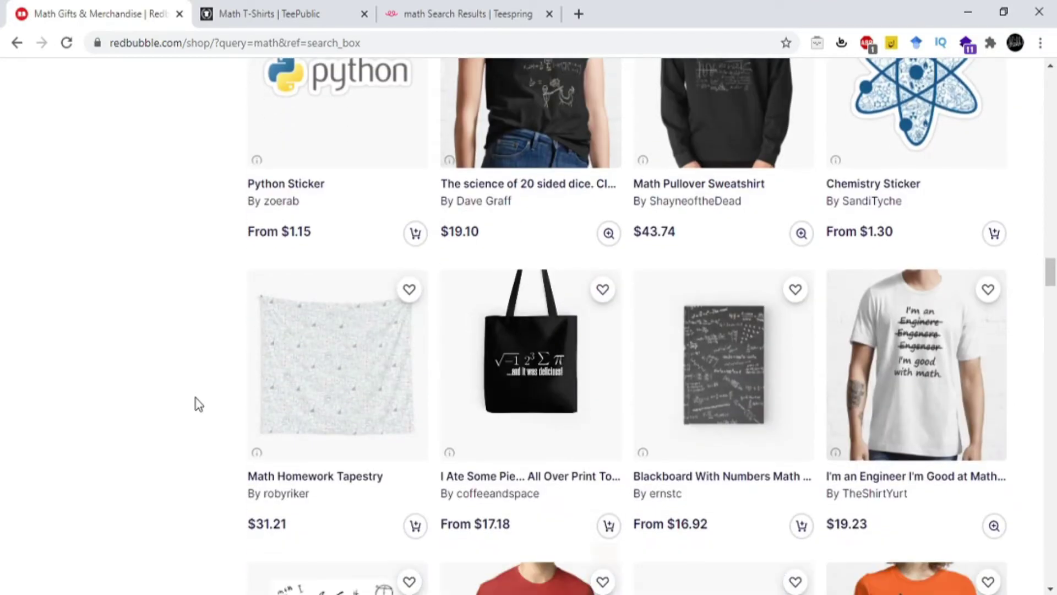
Switch to TeePublic's math T-shirt results and browse the designs marked down to $14
{"action": "left_click", "coordinate": [317, 11]}
{"action": "scroll", "coordinate": [3, 234], "scroll_direction": "down", "scroll_amount": 5}
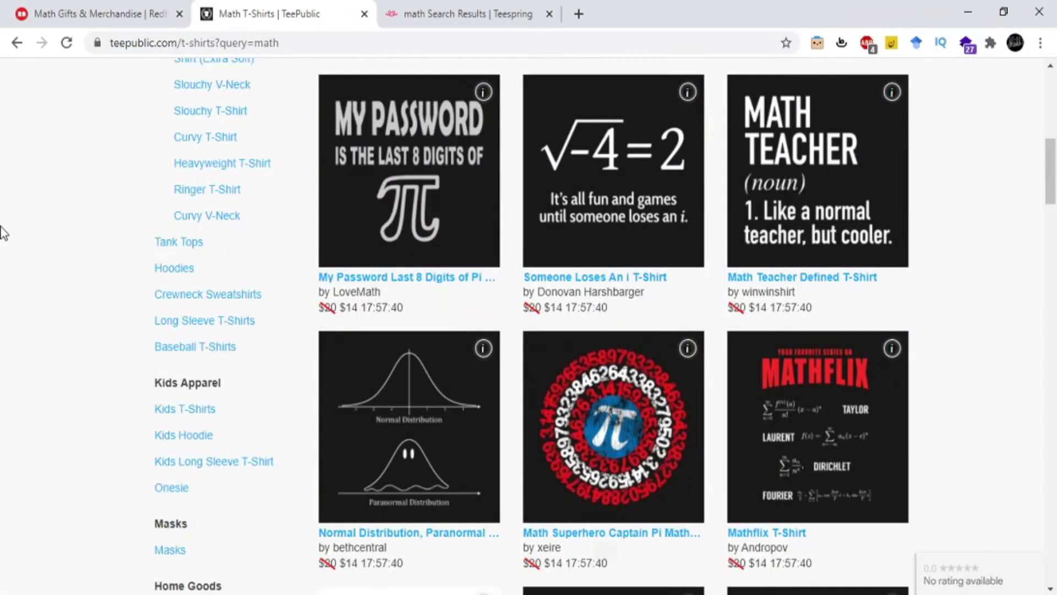
{"action": "scroll", "coordinate": [2, 234], "scroll_direction": "down", "scroll_amount": 3}
{"action": "scroll", "coordinate": [3, 234], "scroll_direction": "down", "scroll_amount": 3}
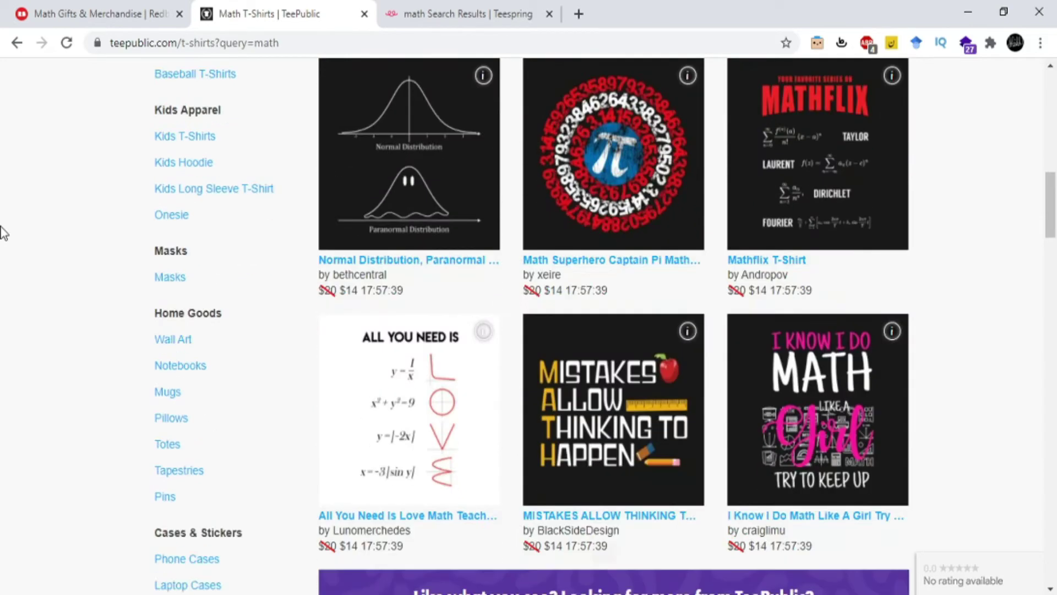
{"action": "scroll", "coordinate": [3, 233], "scroll_direction": "down", "scroll_amount": 3}
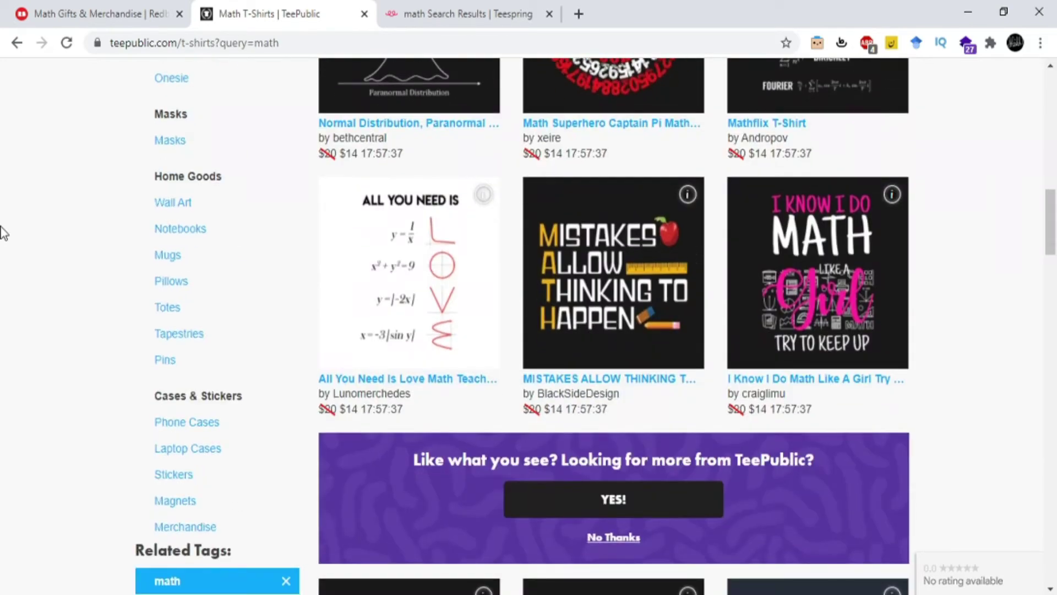
{"action": "scroll", "coordinate": [3, 234], "scroll_direction": "down", "scroll_amount": 6}
{"action": "scroll", "coordinate": [3, 234], "scroll_direction": "down", "scroll_amount": 3}
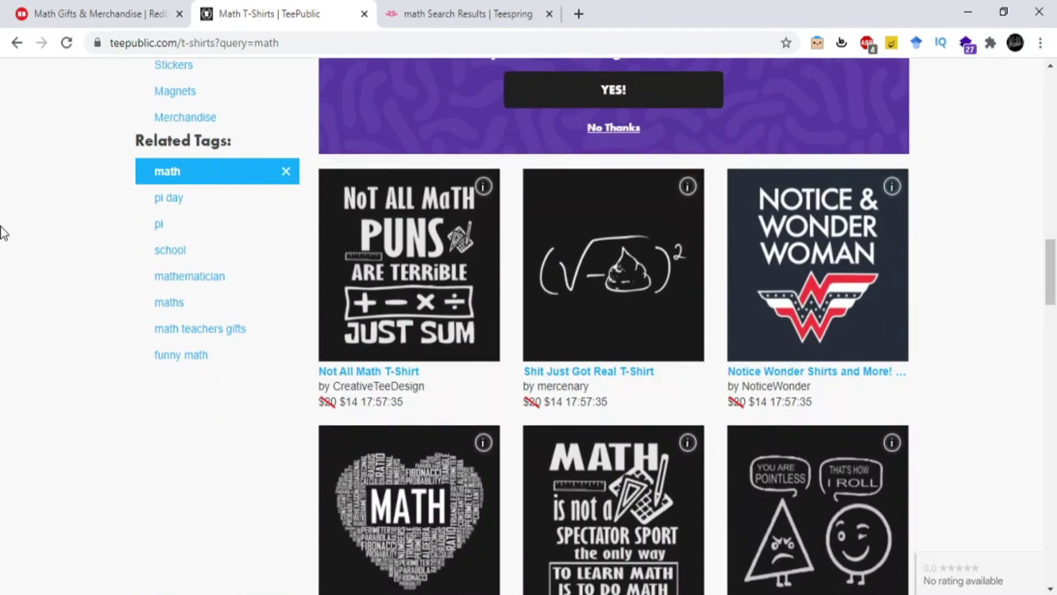
{"action": "scroll", "coordinate": [3, 233], "scroll_direction": "down", "scroll_amount": 6}
{"action": "scroll", "coordinate": [3, 234], "scroll_direction": "down", "scroll_amount": 2}
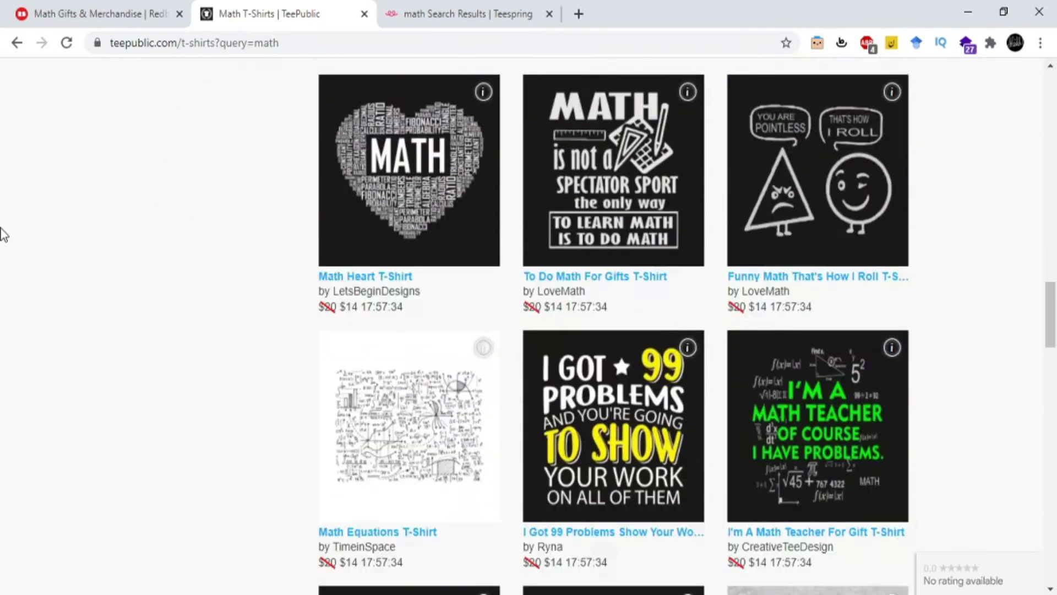
{"action": "scroll", "coordinate": [2, 233], "scroll_direction": "down", "scroll_amount": 4}
{"action": "scroll", "coordinate": [2, 241], "scroll_direction": "down", "scroll_amount": 5}
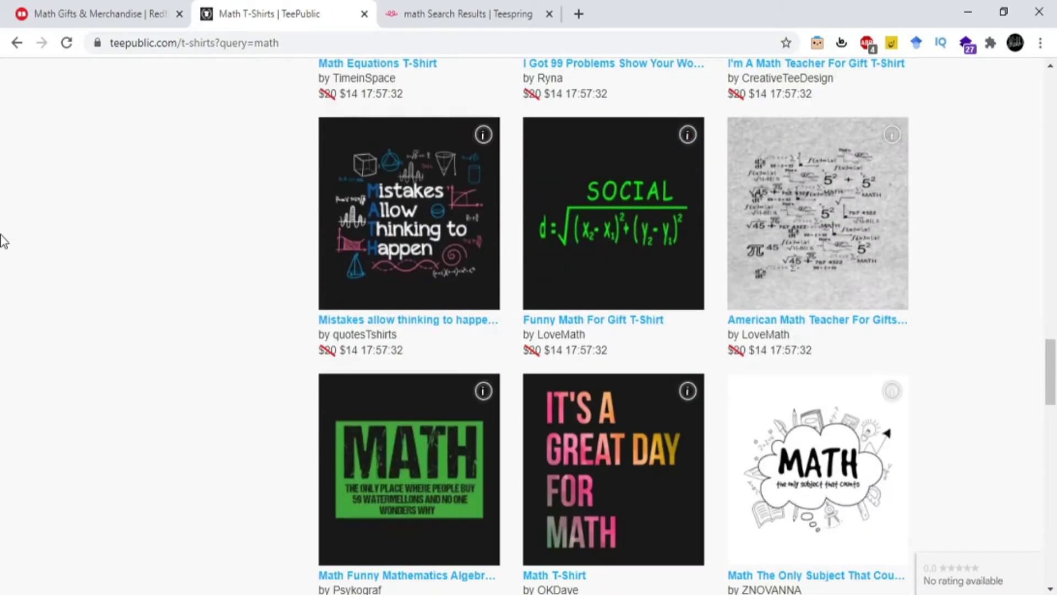
{"action": "scroll", "coordinate": [3, 240], "scroll_direction": "down", "scroll_amount": 3}
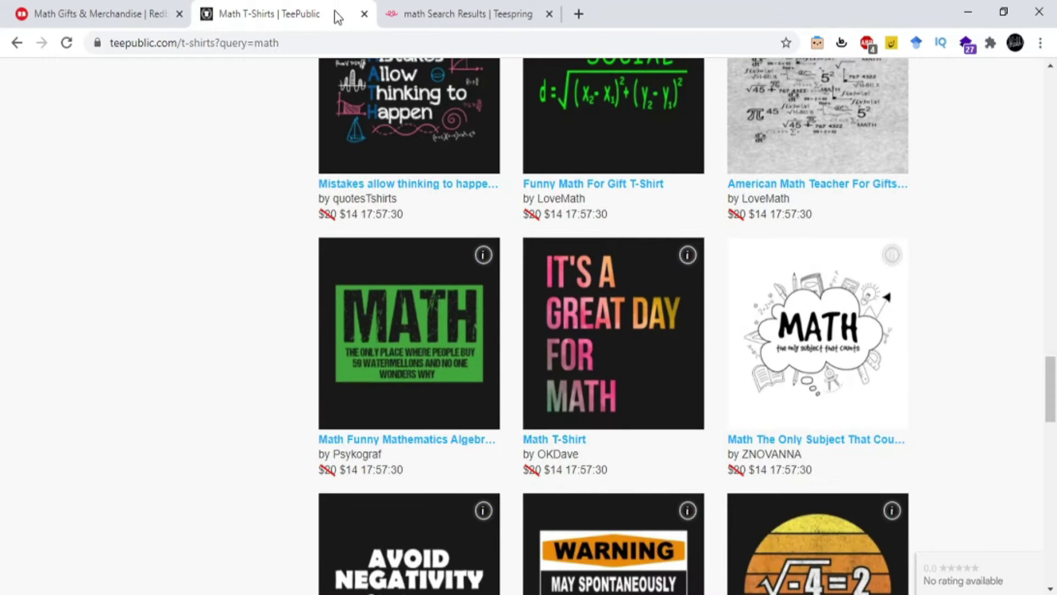
Switch to Teespring's math results, dismiss the sign-up offer, and browse the designs
{"action": "left_click", "coordinate": [451, 11]}
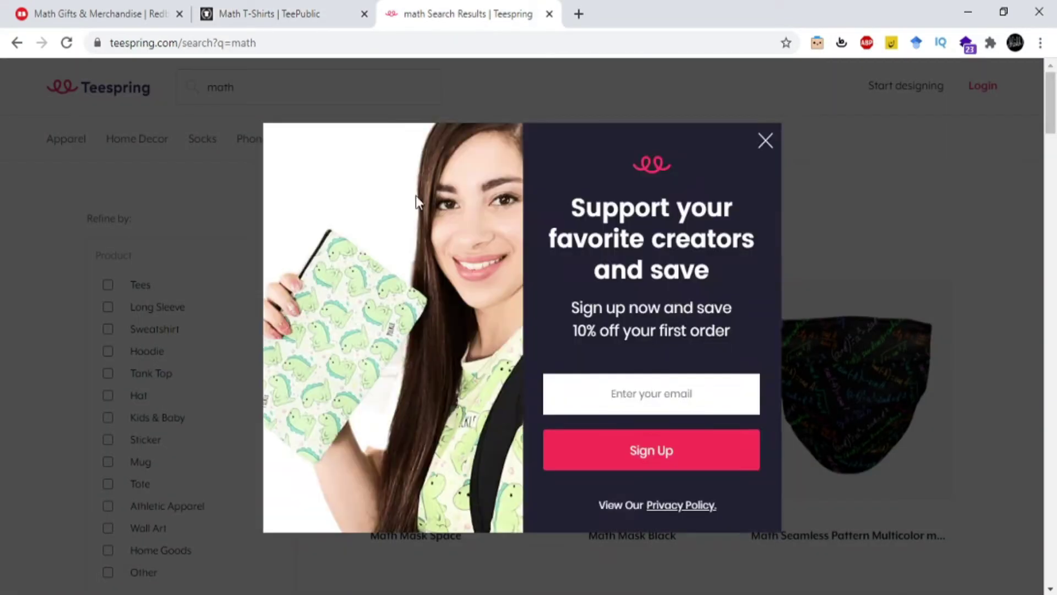
{"action": "left_click", "coordinate": [763, 146]}
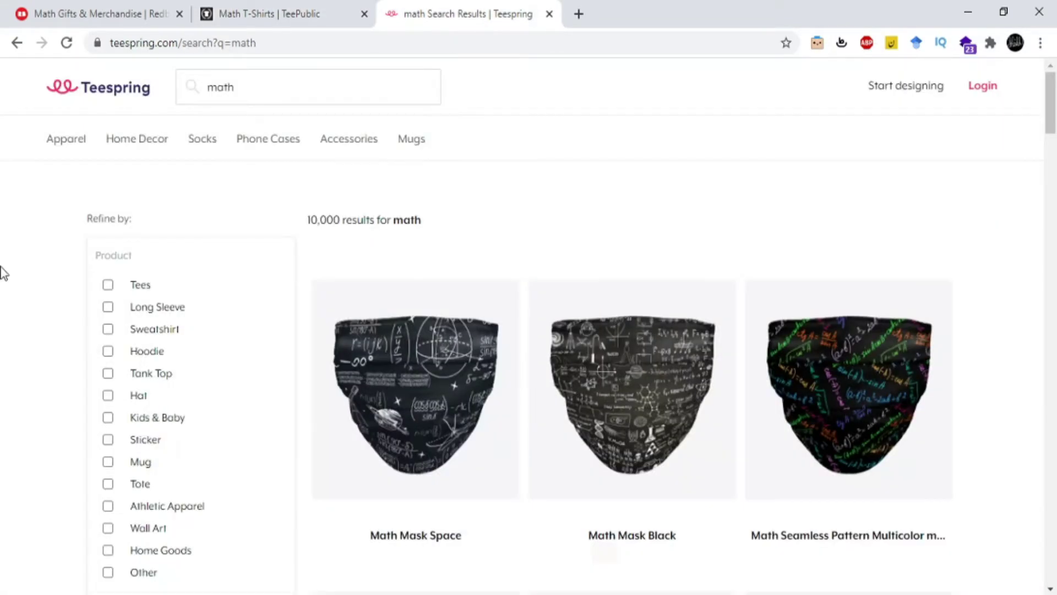
{"action": "scroll", "coordinate": [3, 274], "scroll_direction": "down", "scroll_amount": 9}
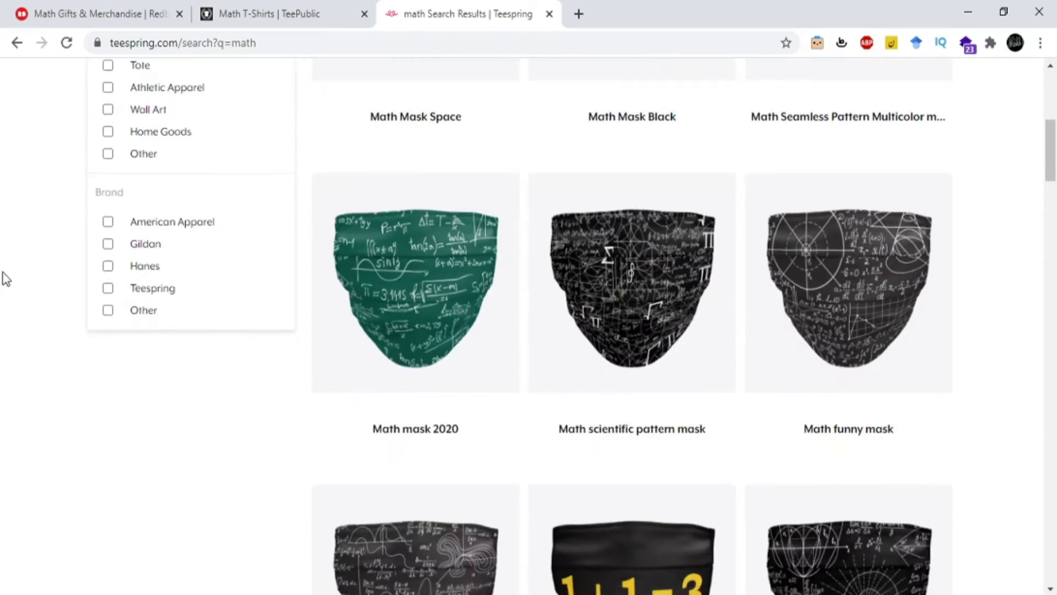
{"action": "scroll", "coordinate": [5, 278], "scroll_direction": "down", "scroll_amount": 7}
{"action": "scroll", "coordinate": [7, 282], "scroll_direction": "down", "scroll_amount": 5}
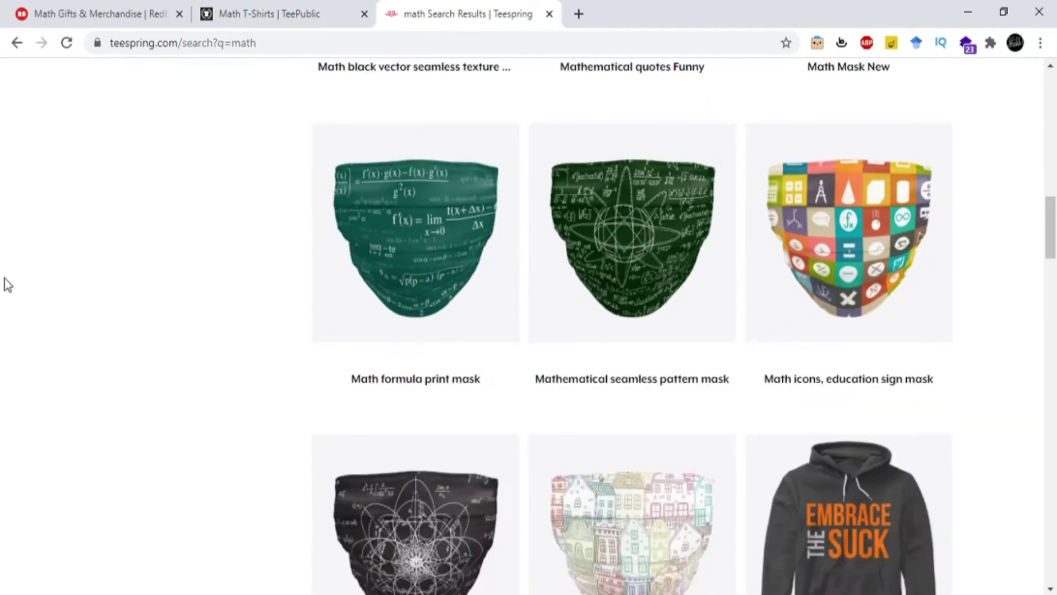
{"action": "scroll", "coordinate": [7, 284], "scroll_direction": "down", "scroll_amount": 10}
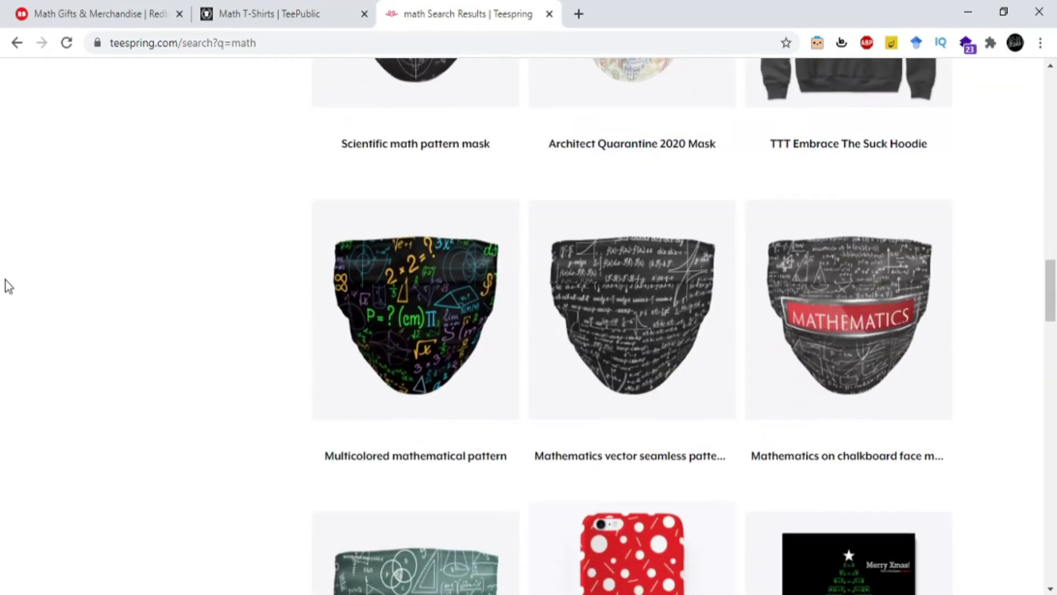
{"action": "scroll", "coordinate": [8, 285], "scroll_direction": "down", "scroll_amount": 5}
{"action": "scroll", "coordinate": [8, 285], "scroll_direction": "down", "scroll_amount": 5}
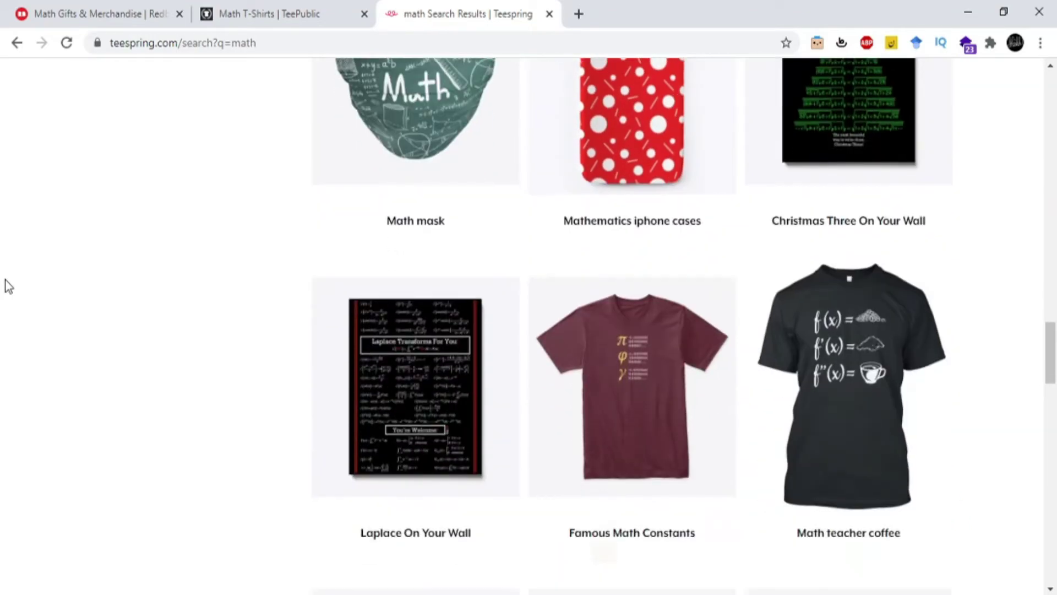
{"action": "scroll", "coordinate": [5, 279], "scroll_direction": "down", "scroll_amount": 2}
{"action": "scroll", "coordinate": [6, 279], "scroll_direction": "down", "scroll_amount": 5}
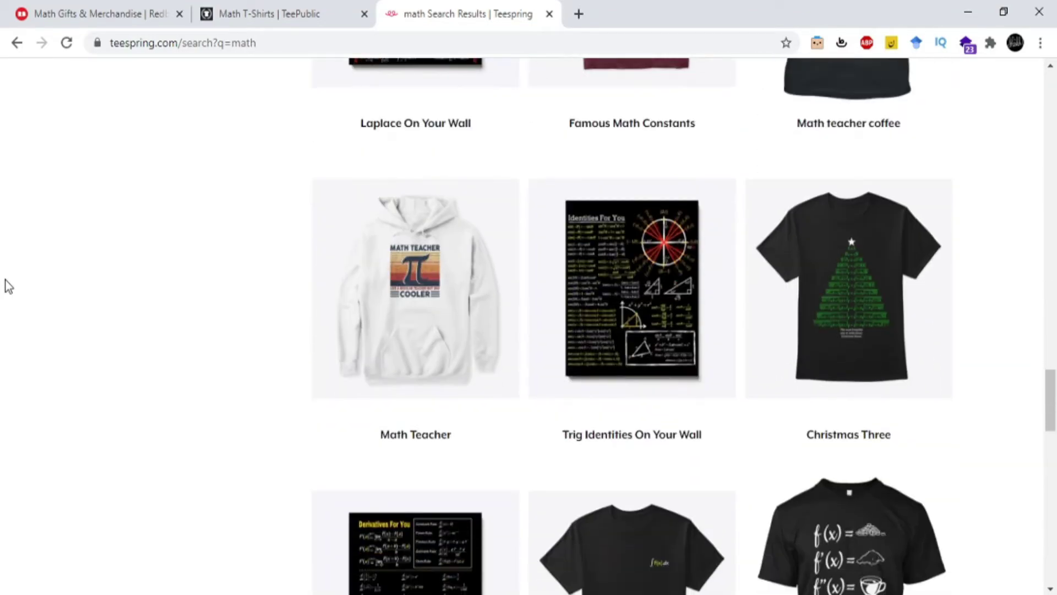
{"action": "scroll", "coordinate": [6, 280], "scroll_direction": "down", "scroll_amount": 5}
{"action": "scroll", "coordinate": [6, 280], "scroll_direction": "down", "scroll_amount": 5}
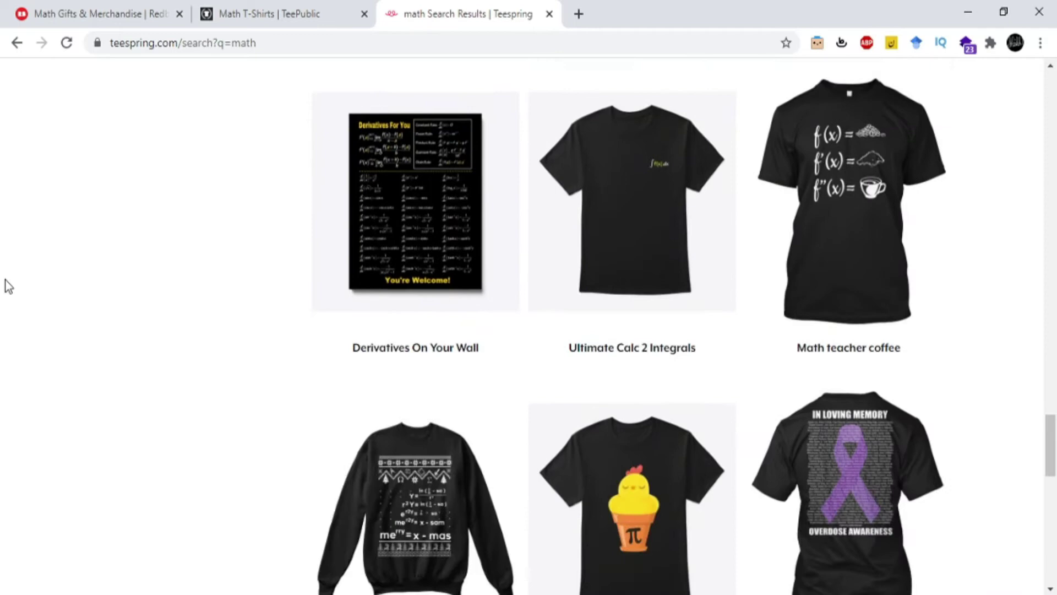
{"action": "scroll", "coordinate": [6, 280], "scroll_direction": "down", "scroll_amount": 5}
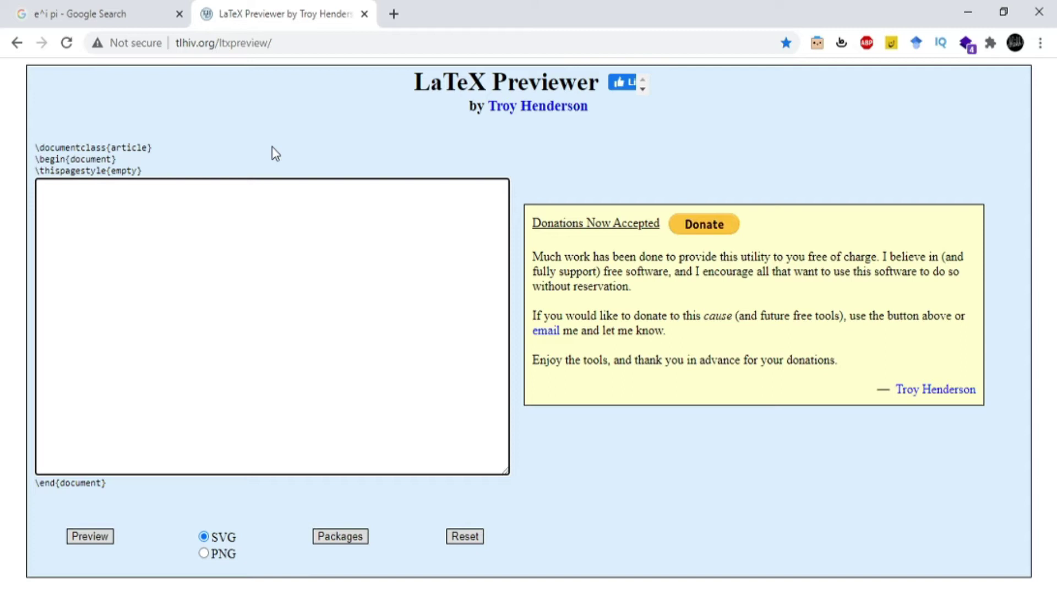
Enter $e^{i \pi}+1=0$ in the editor and render its SVG preview
{"action": "type", "text": "$$"}
{"action": "key", "text": "Left"}
{"action": "type", "text": "e"}
{"action": "type", "text": "^"}
{"action": "type", "text": "{i }"}
{"action": "key", "text": "Left"}
{"action": "type", "text": "i \\pi}+1="}
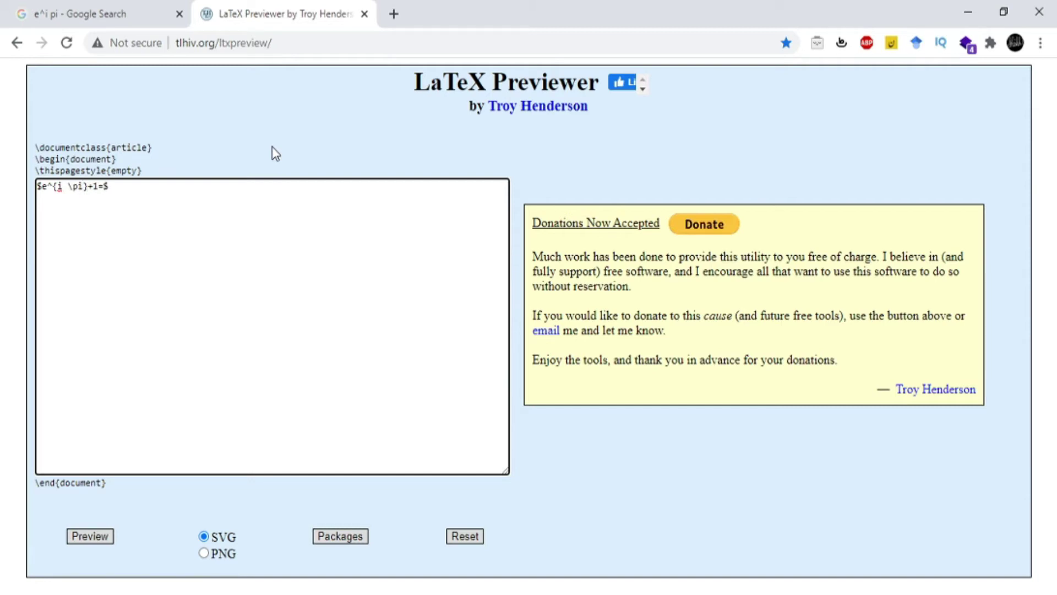
{"action": "type", "text": "0"}
{"action": "left_click", "coordinate": [97, 538]}
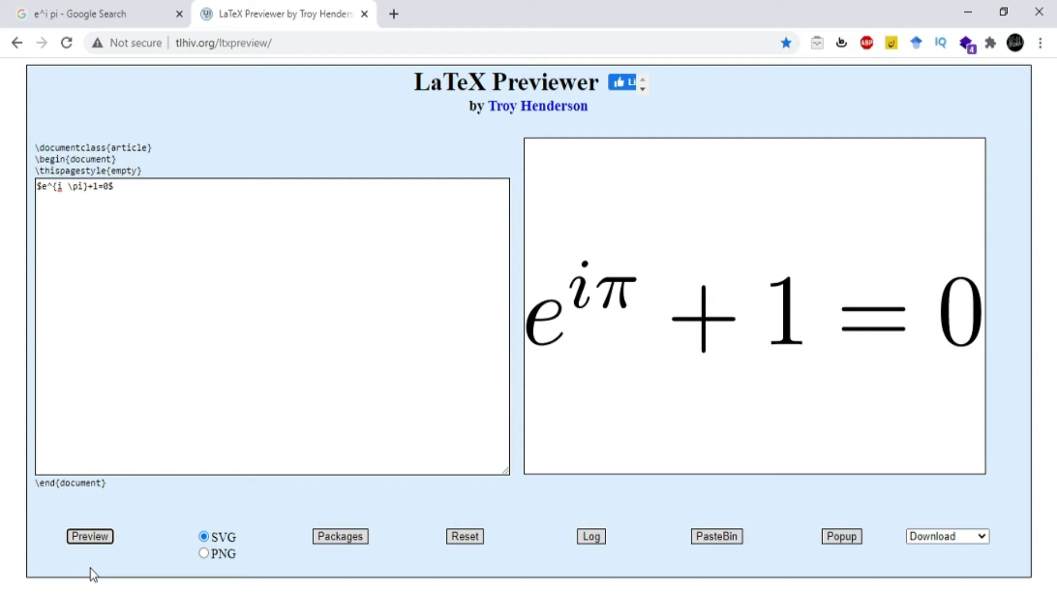
Download the rendered Euler's identity in SVG format as preview.svg
{"action": "left_click", "coordinate": [981, 536]}
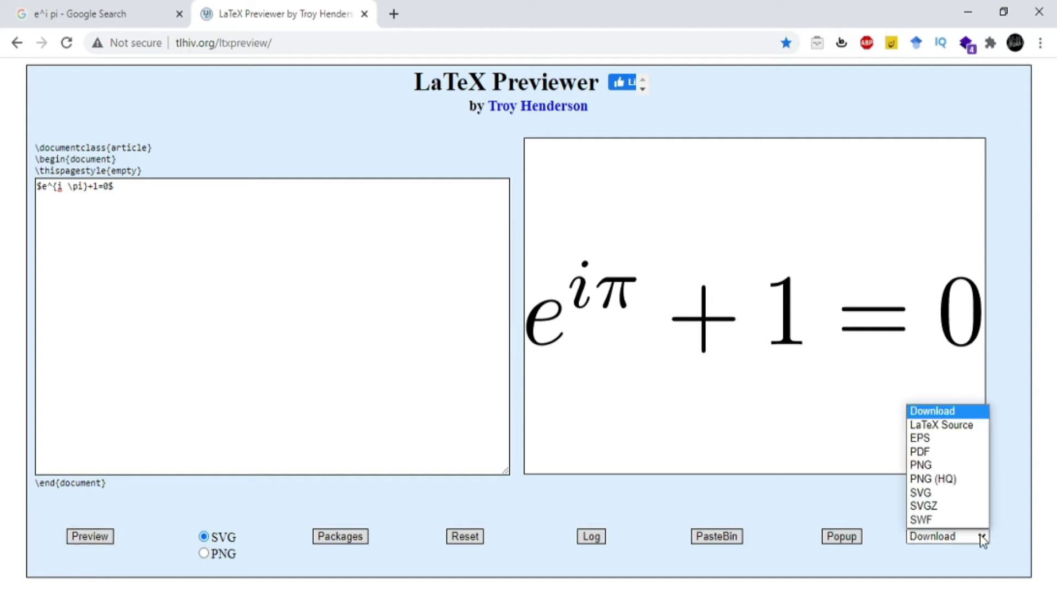
{"action": "left_click", "coordinate": [961, 492]}
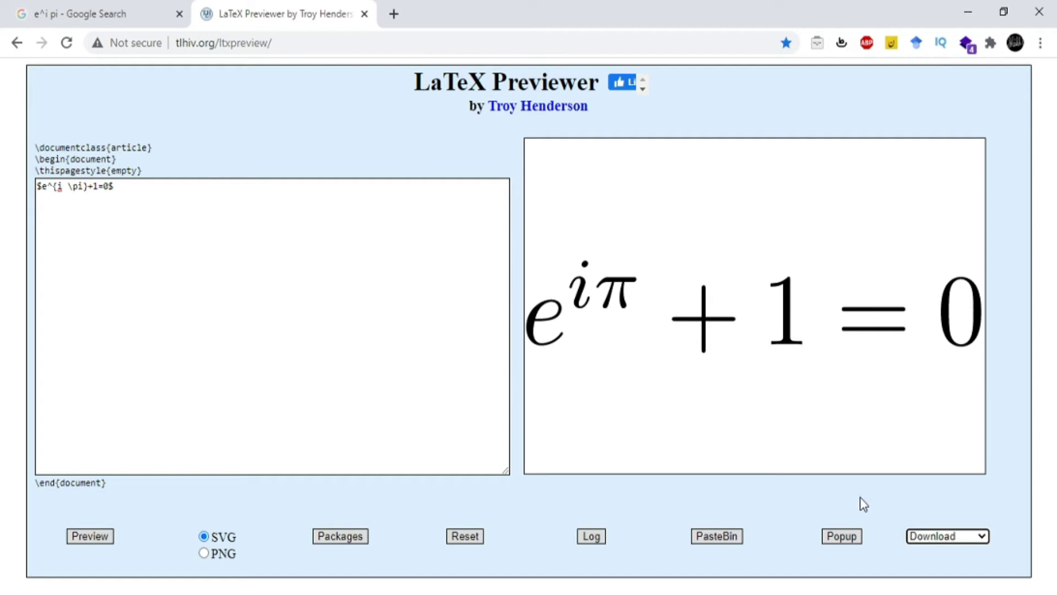
{"action": "left_click", "coordinate": [843, 541]}
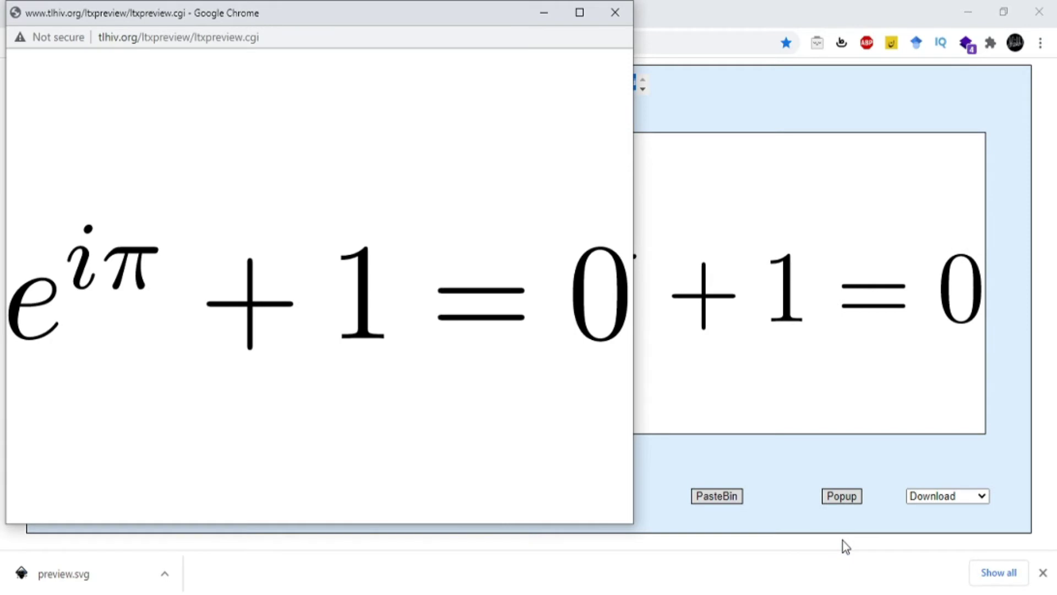
Drop preview.svg onto the Inkscape canvas and import it as editable objects
{"action": "left_click_drag", "start_coordinate": [88, 573], "coordinate": [551, 594]}
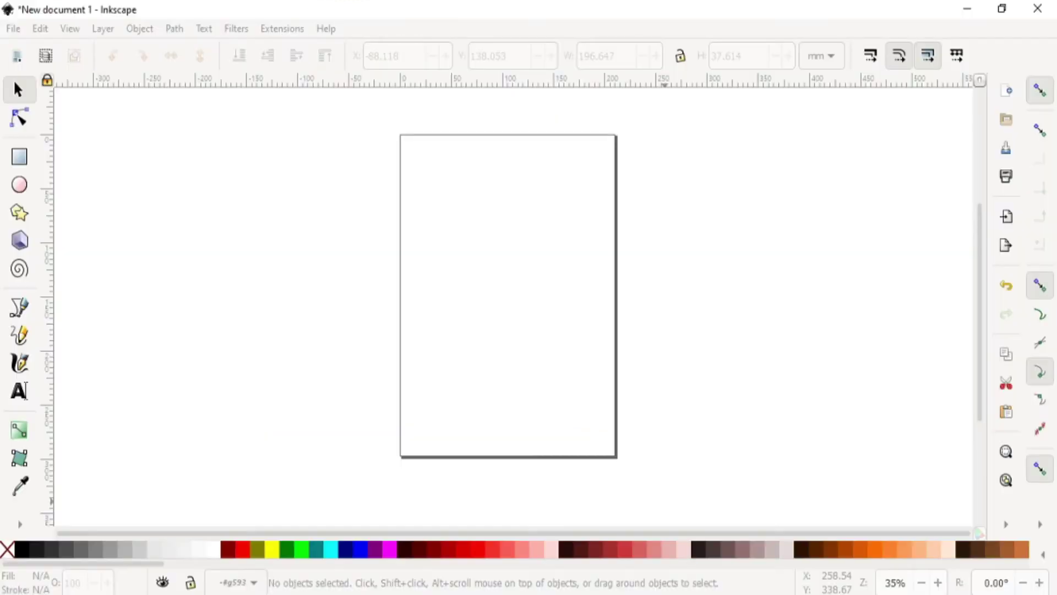
{"action": "left_click_drag", "start_coordinate": [550, 593], "coordinate": [479, 239]}
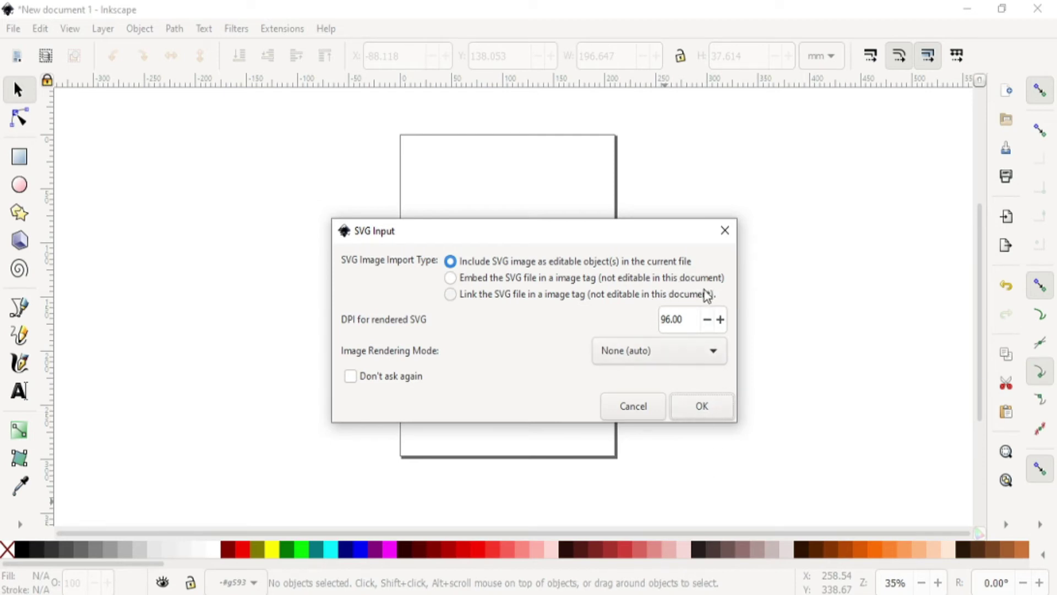
{"action": "left_click", "coordinate": [702, 407]}
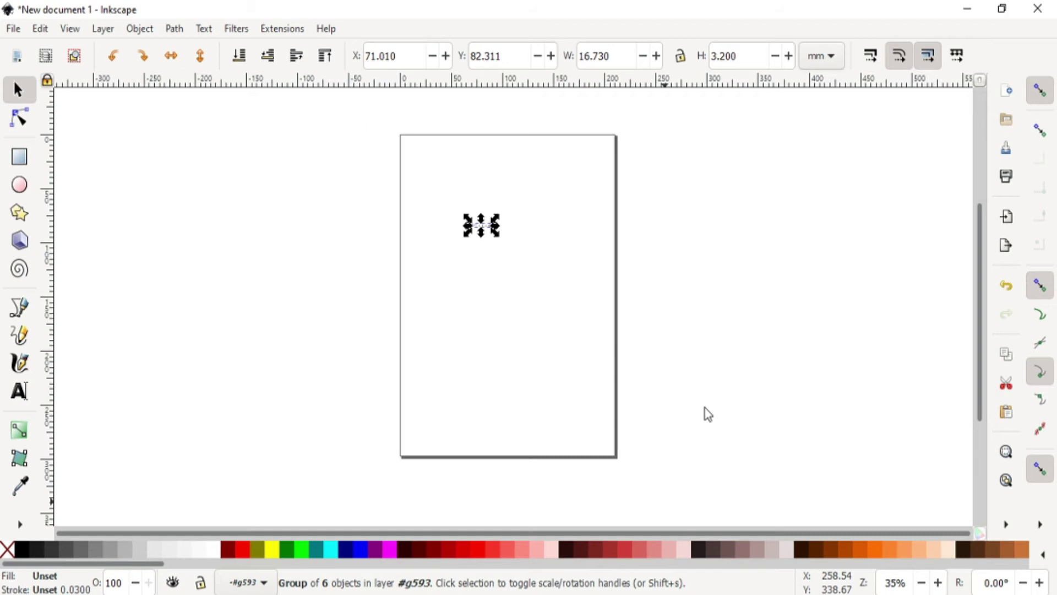
Scale the imported formula up proportionally to about 338.766 × 64.798 mm
{"action": "scroll", "coordinate": [590, 337], "scroll_direction": "up", "scroll_amount": 2}
{"action": "scroll", "coordinate": [519, 319], "scroll_direction": "down", "scroll_amount": 1}
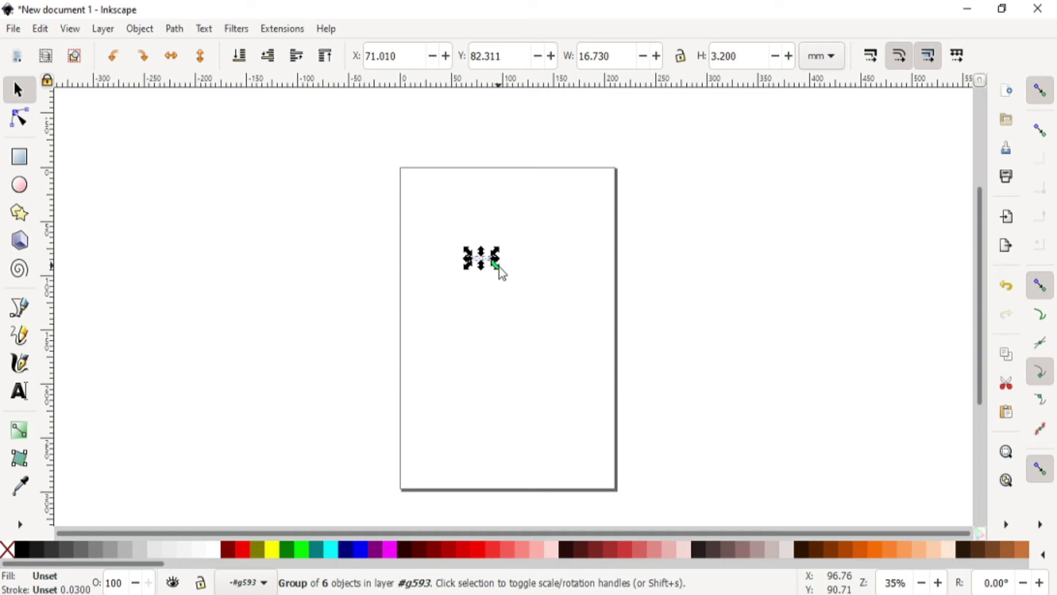
{"action": "left_click_drag", "start_coordinate": [500, 271], "coordinate": [667, 404]}
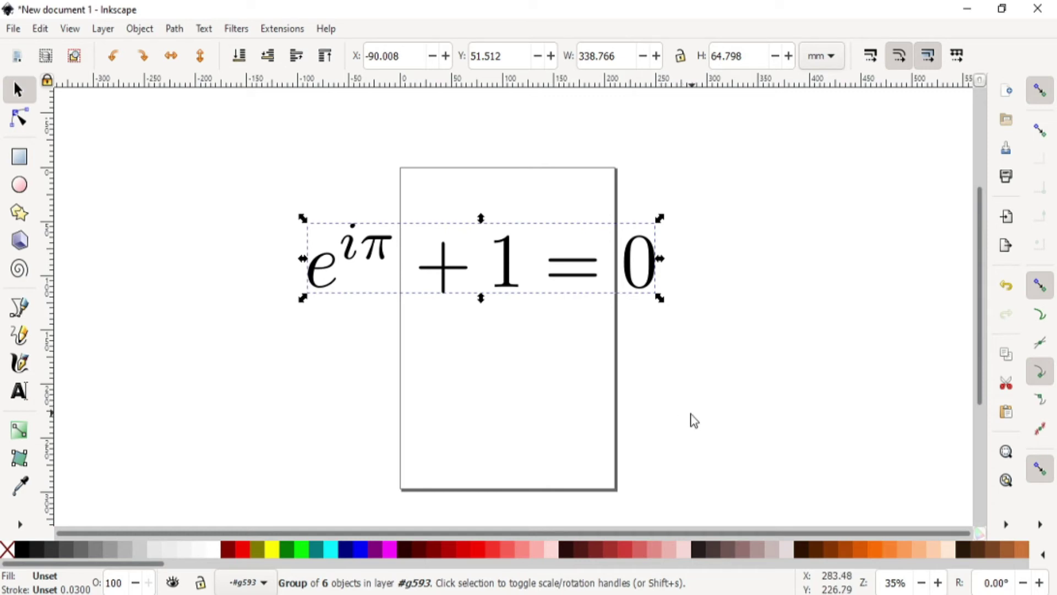
Ungroup the formula into six glyphs and select them all for unlinking clones
{"action": "key", "text": "ctrl+shift"}
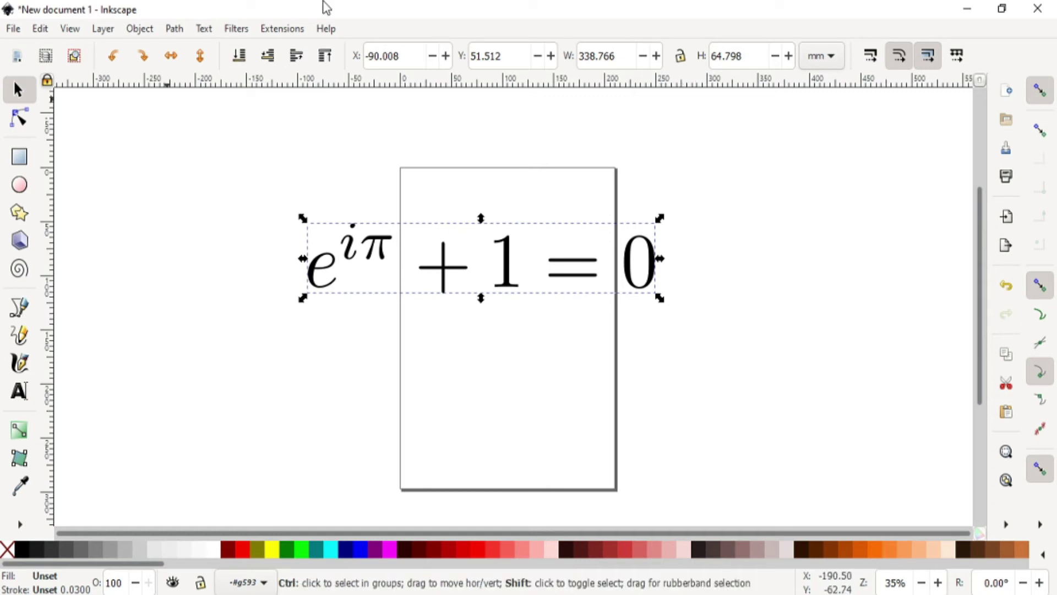
{"action": "key", "text": "ctrl+shift+g"}
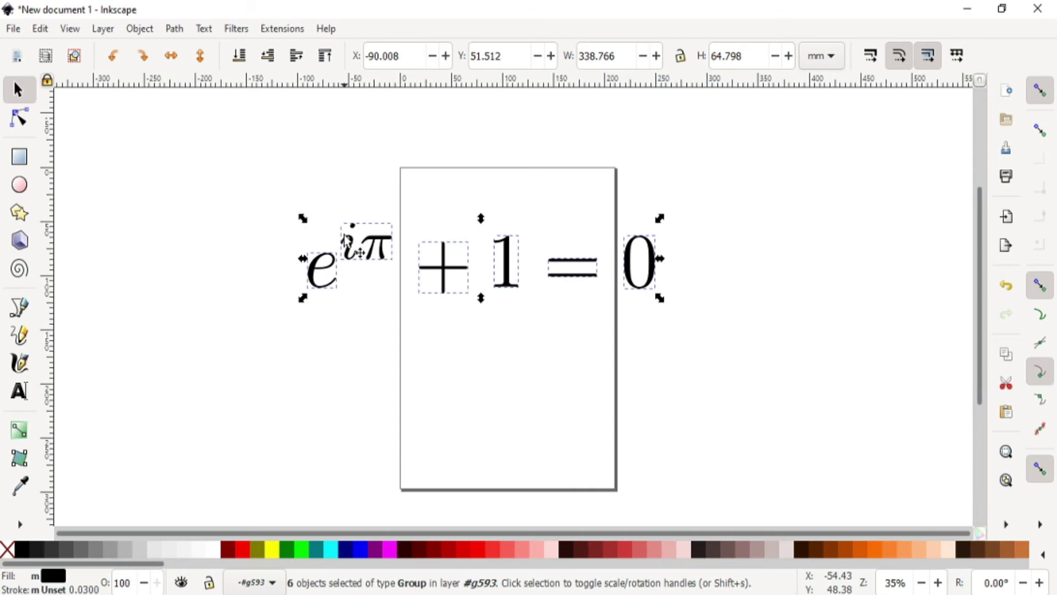
{"action": "left_click", "coordinate": [347, 369]}
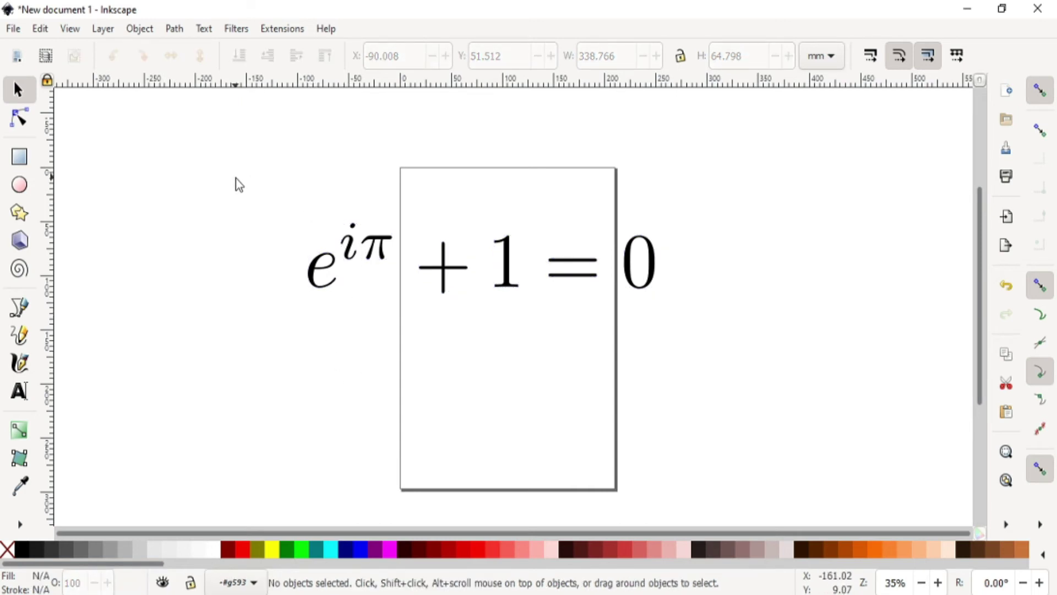
{"action": "key", "text": "ctrl+a"}
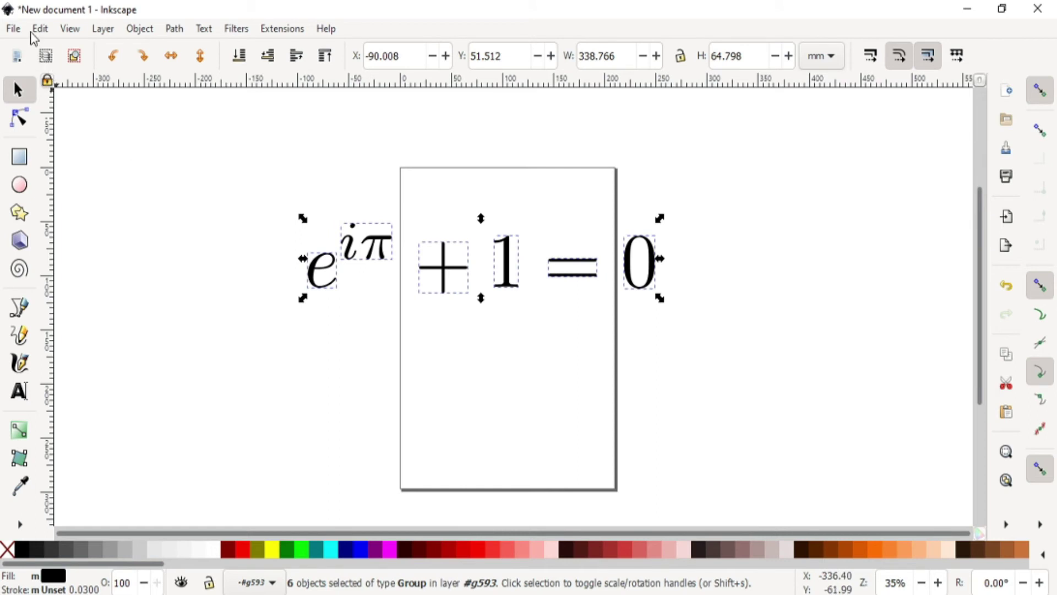
{"action": "left_click", "coordinate": [47, 32]}
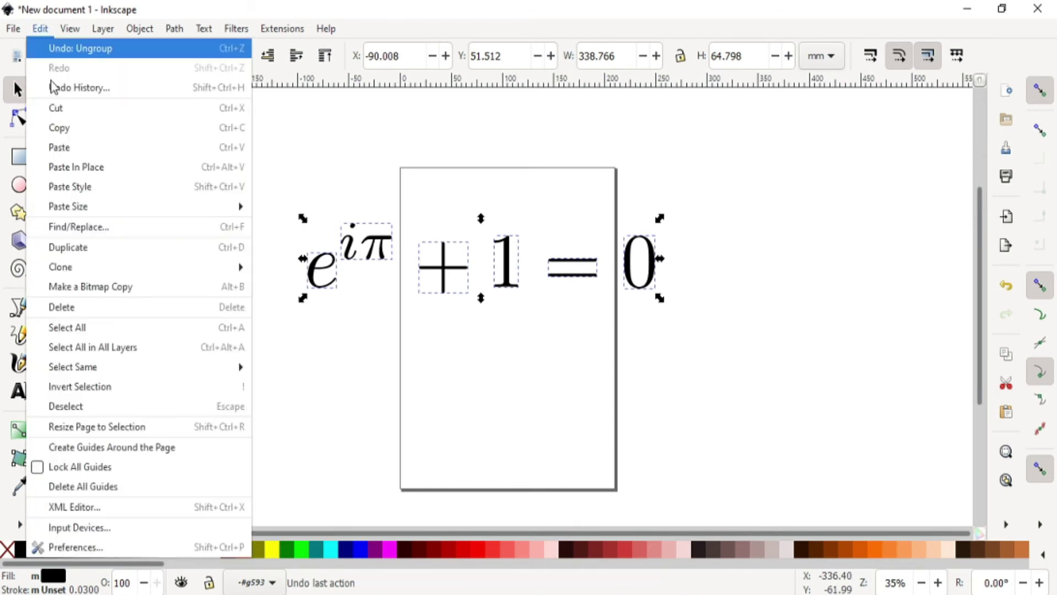
{"action": "mouse_move", "coordinate": [122, 271]}
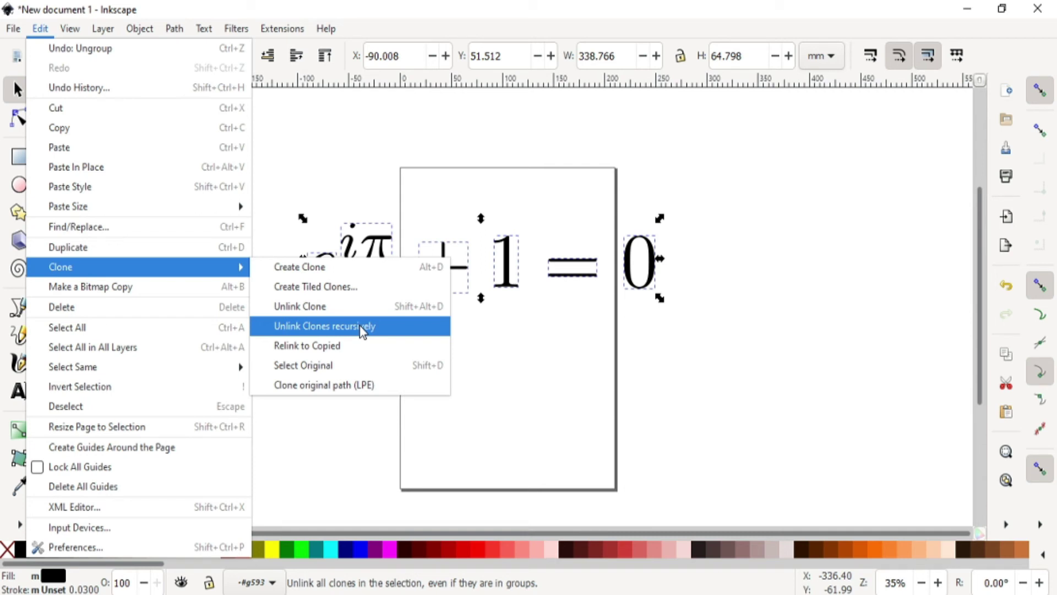
{"action": "left_click", "coordinate": [362, 329]}
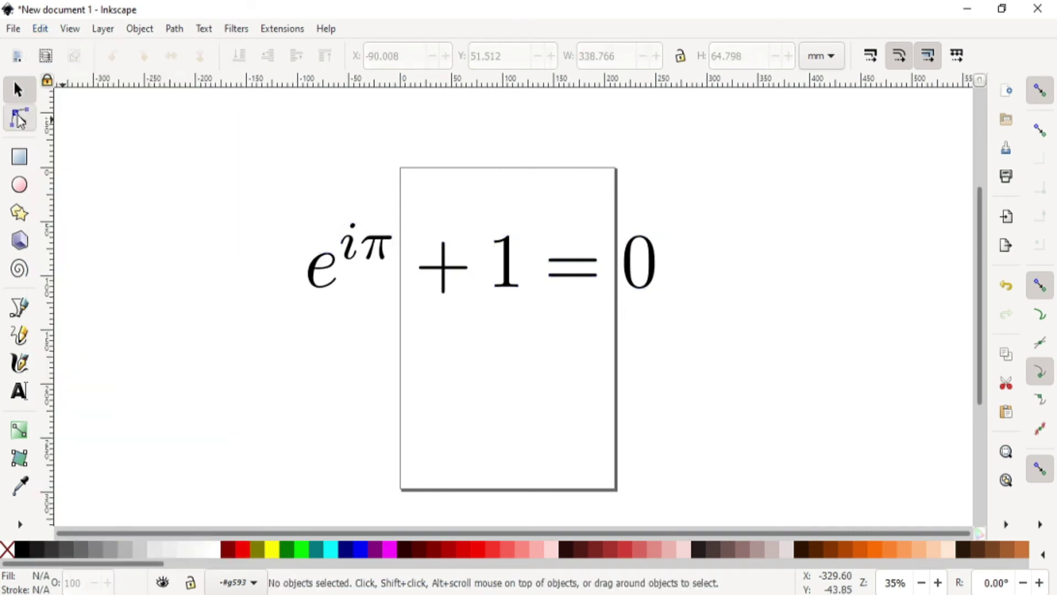
{"action": "key", "text": "n"}
{"action": "left_click", "coordinate": [444, 268]}
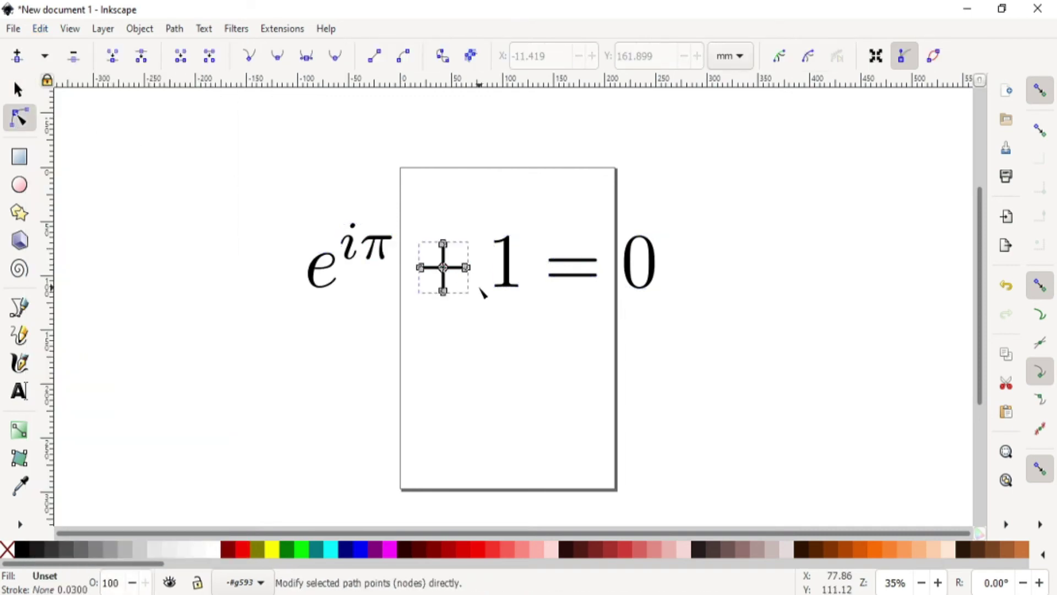
{"action": "left_click", "coordinate": [444, 268]}
{"action": "left_click", "coordinate": [466, 268], "text": "shift"}
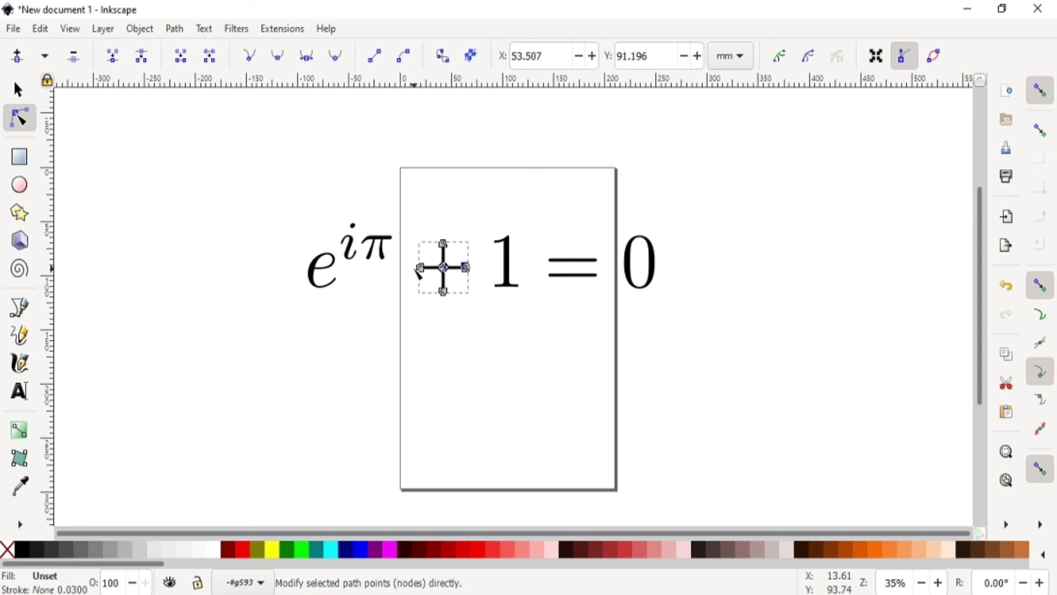
{"action": "scroll", "coordinate": [215, 283], "scroll_direction": "up", "scroll_amount": 3}
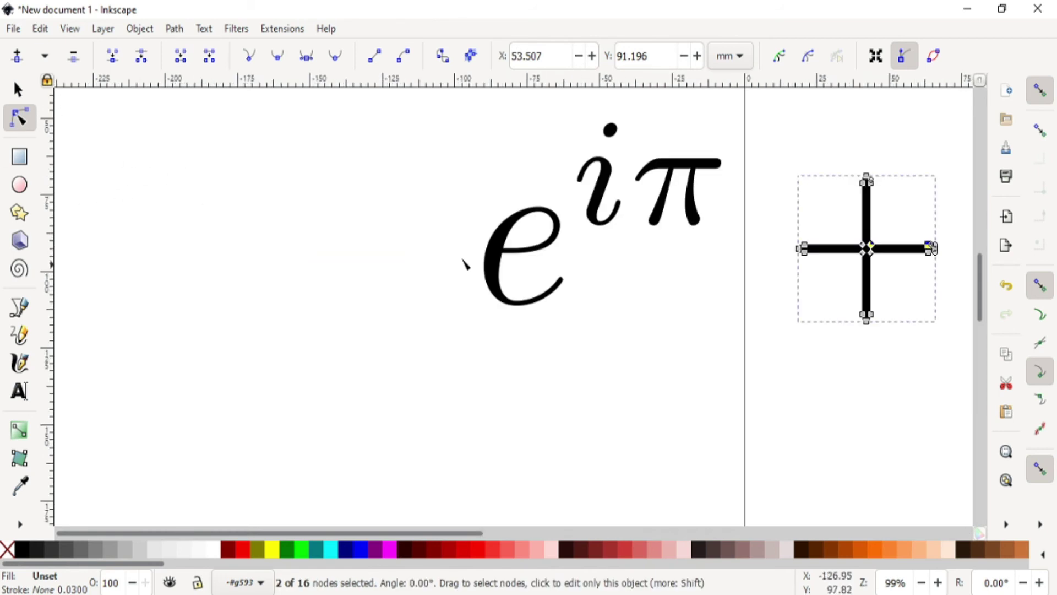
{"action": "left_click_drag", "start_coordinate": [470, 537], "coordinate": [608, 547]}
{"action": "scroll", "coordinate": [629, 401], "scroll_direction": "down", "scroll_amount": 2}
{"action": "scroll", "coordinate": [629, 401], "scroll_direction": "down", "scroll_amount": 1}
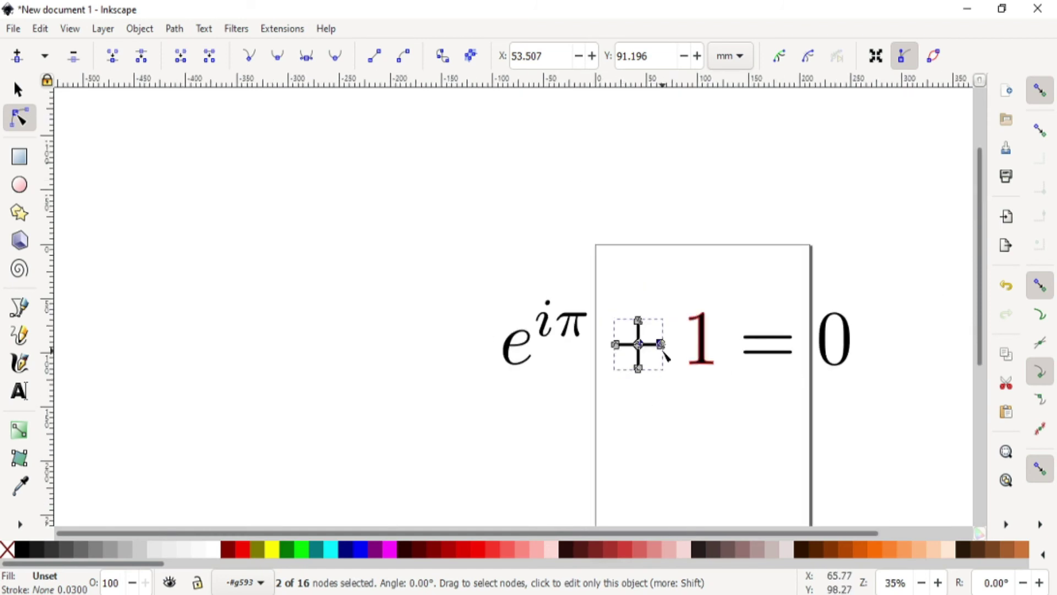
{"action": "left_click", "coordinate": [17, 91]}
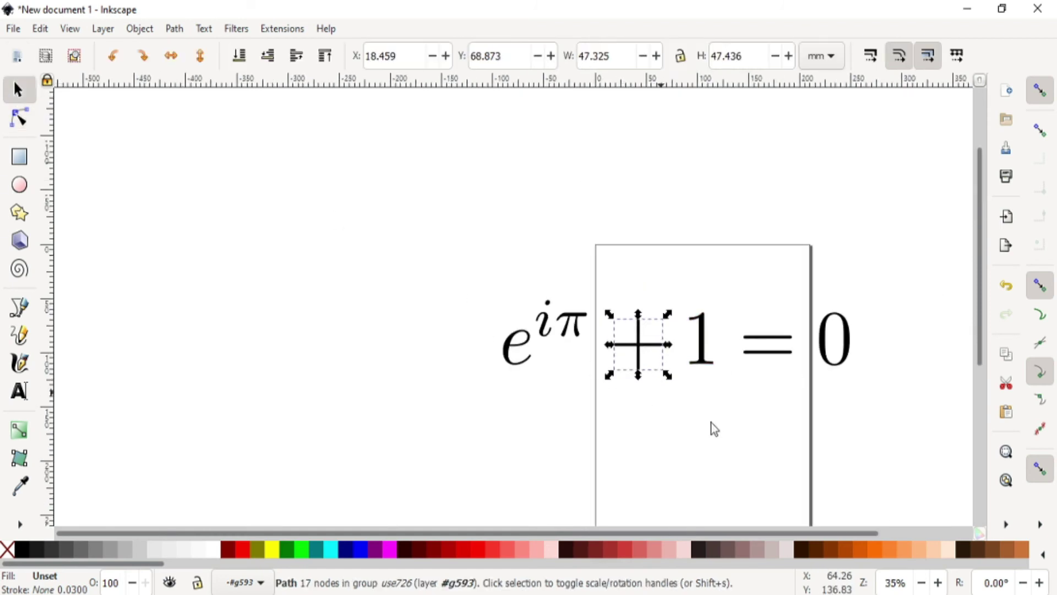
Fill the e glyph red, the π blue, and the 1 lime green
{"action": "left_click", "coordinate": [520, 356]}
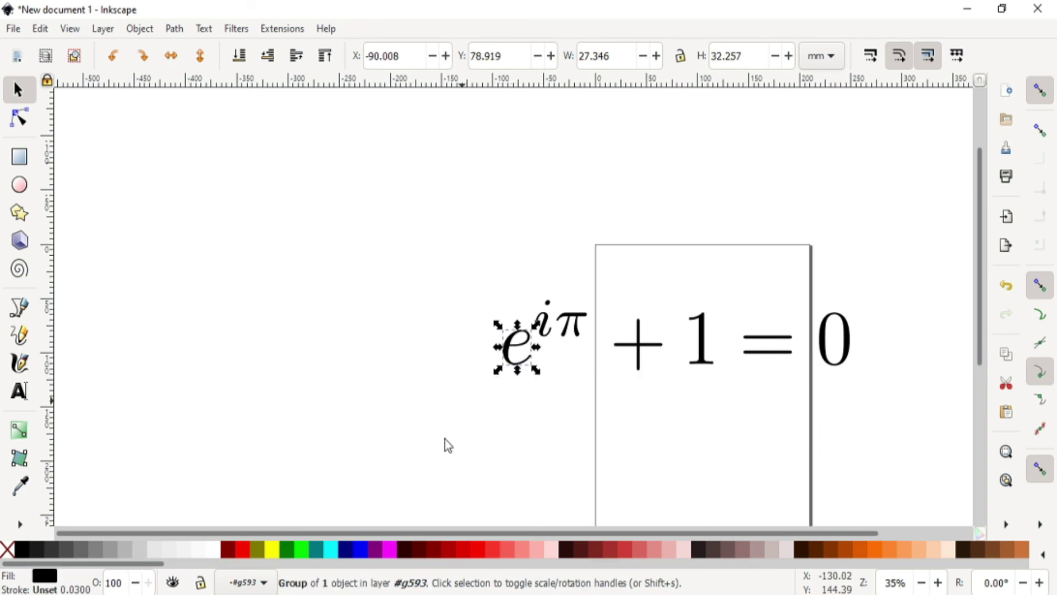
{"action": "left_click", "coordinate": [242, 550]}
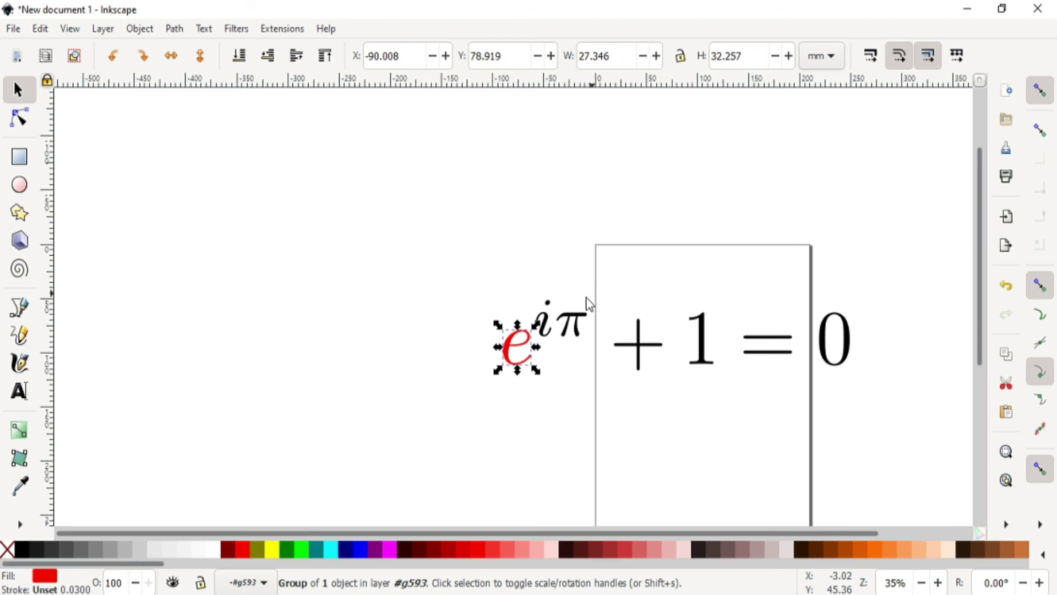
{"action": "left_click", "coordinate": [572, 325], "text": "shift"}
{"action": "left_click", "coordinate": [360, 551]}
{"action": "key", "text": "Tab"}
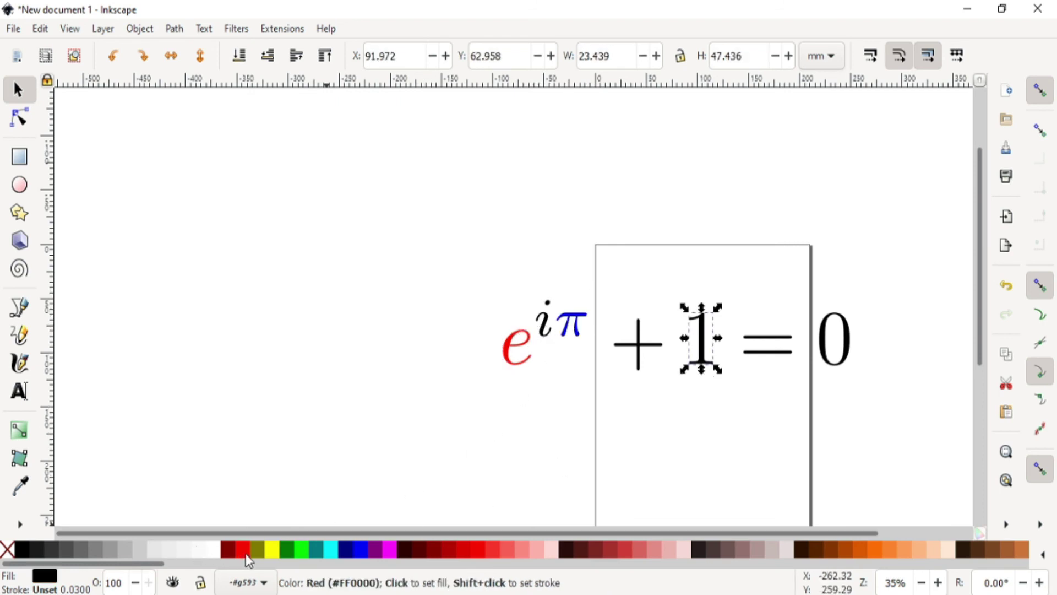
{"action": "left_click", "coordinate": [302, 546]}
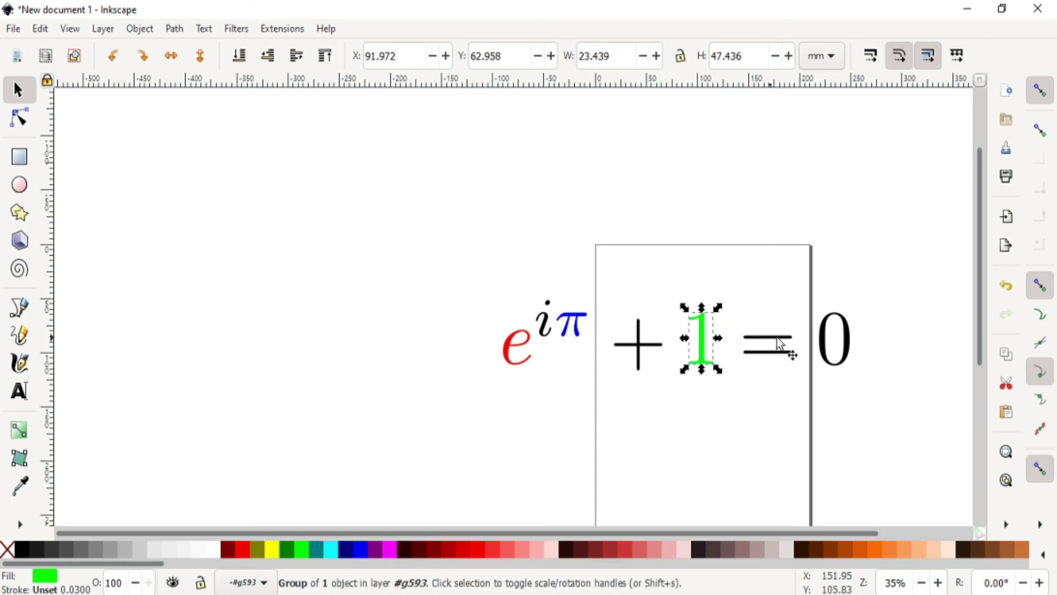
Fill the 0 glyph magenta, then deselect to review the coloured formula
{"action": "left_click", "coordinate": [827, 353]}
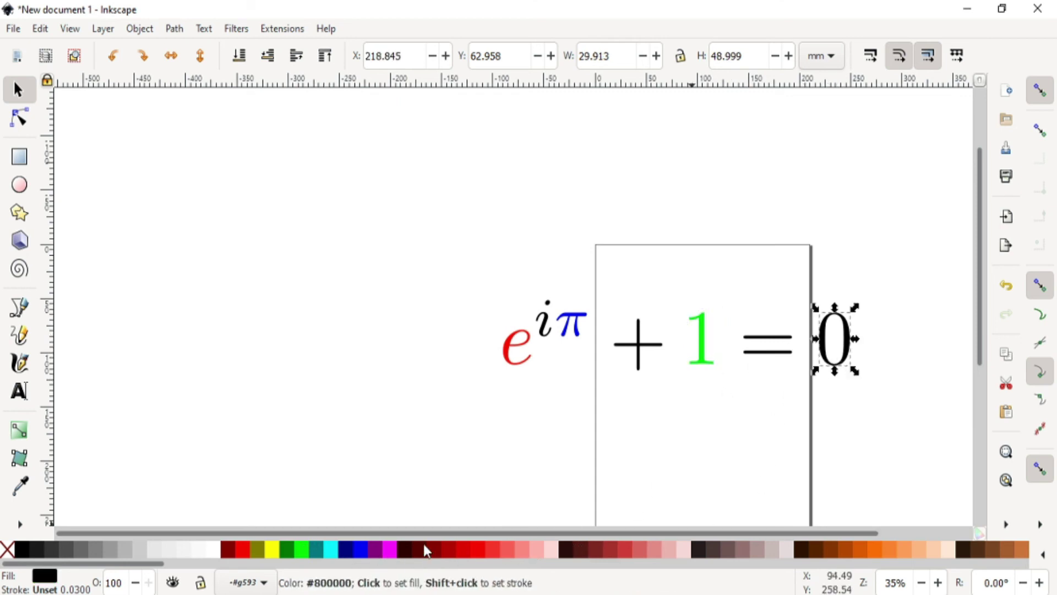
{"action": "left_click", "coordinate": [389, 549]}
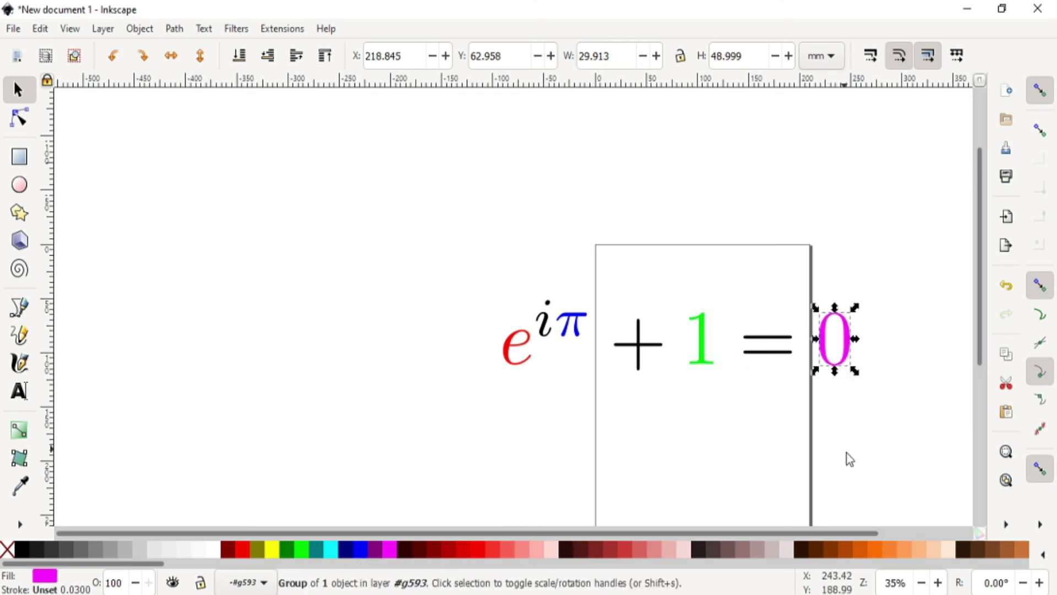
{"action": "left_click", "coordinate": [813, 429]}
{"action": "scroll", "coordinate": [816, 423], "scroll_direction": "right", "scroll_amount": 1}
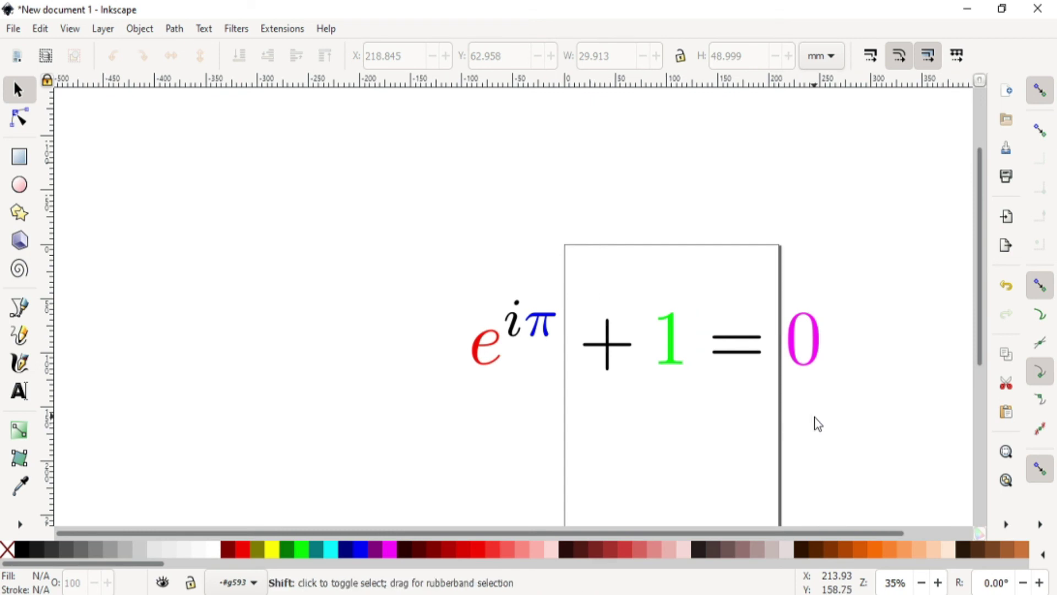
{"action": "scroll", "coordinate": [816, 418], "scroll_direction": "right", "scroll_amount": 3}
{"action": "scroll", "coordinate": [815, 419], "scroll_direction": "down", "scroll_amount": 2}
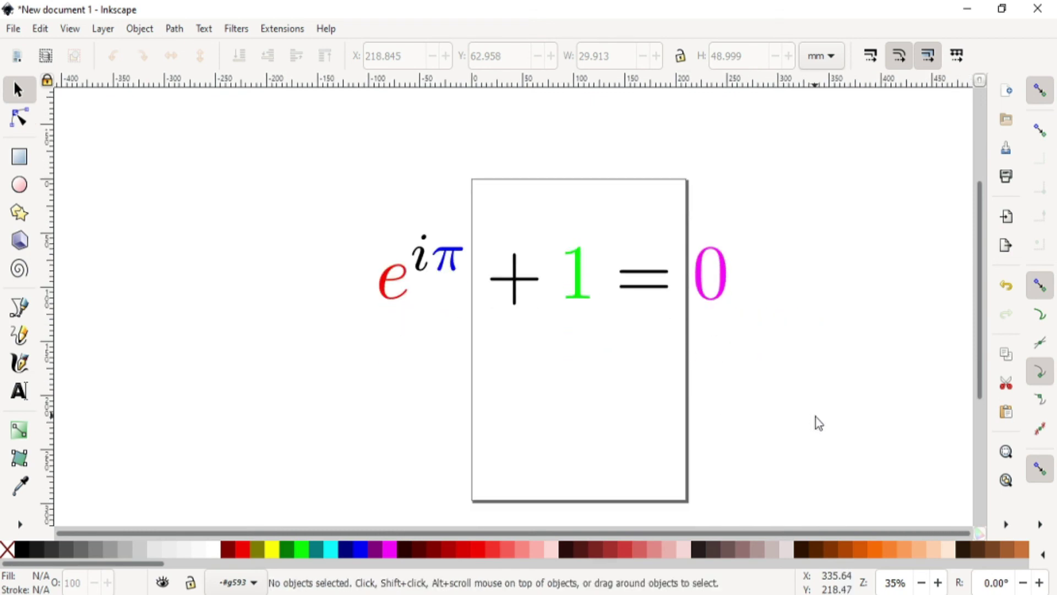